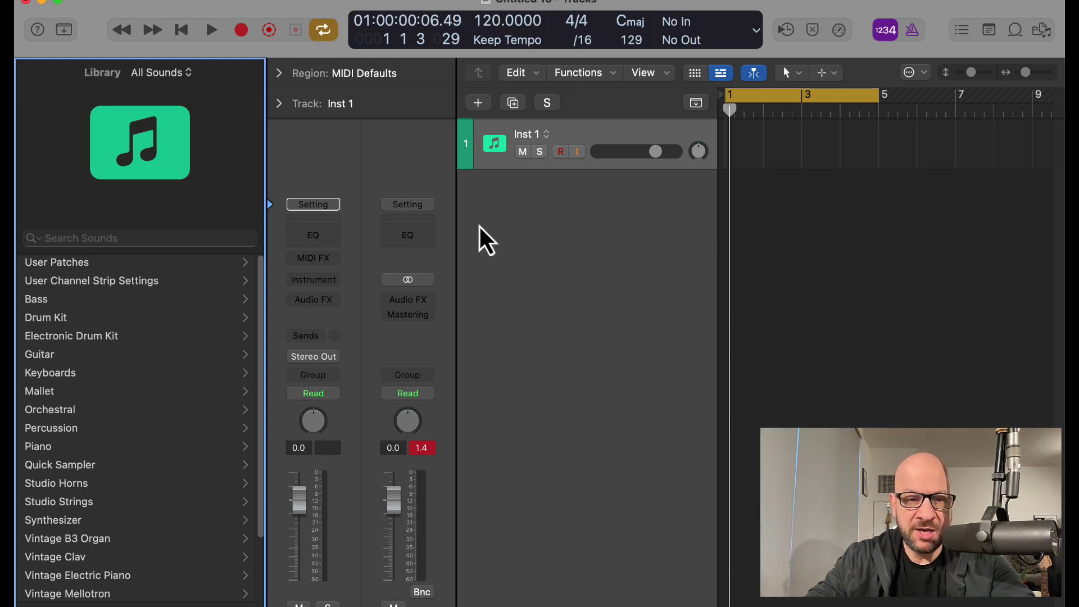
Load EZdrummer 3 (Stereo) into the Inst 1 channel strip's instrument slot and show its window
click(336, 280)
mouse_move(345, 337)
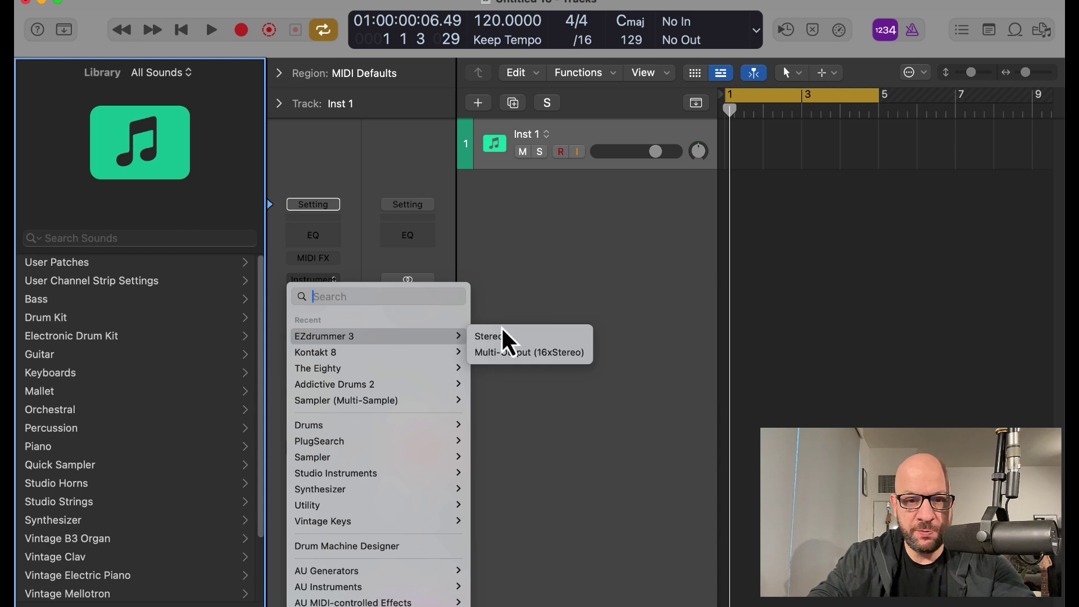
click(502, 337)
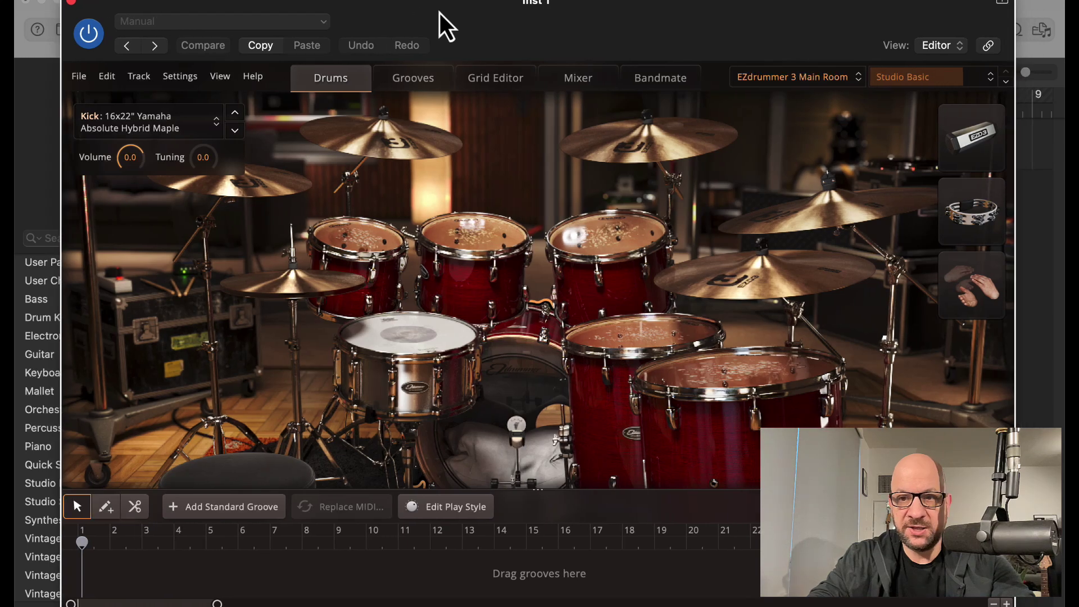
Choose the In the Pocket kit, drop the Verse 05 groove at bar 1, and play it
click(797, 83)
click(827, 219)
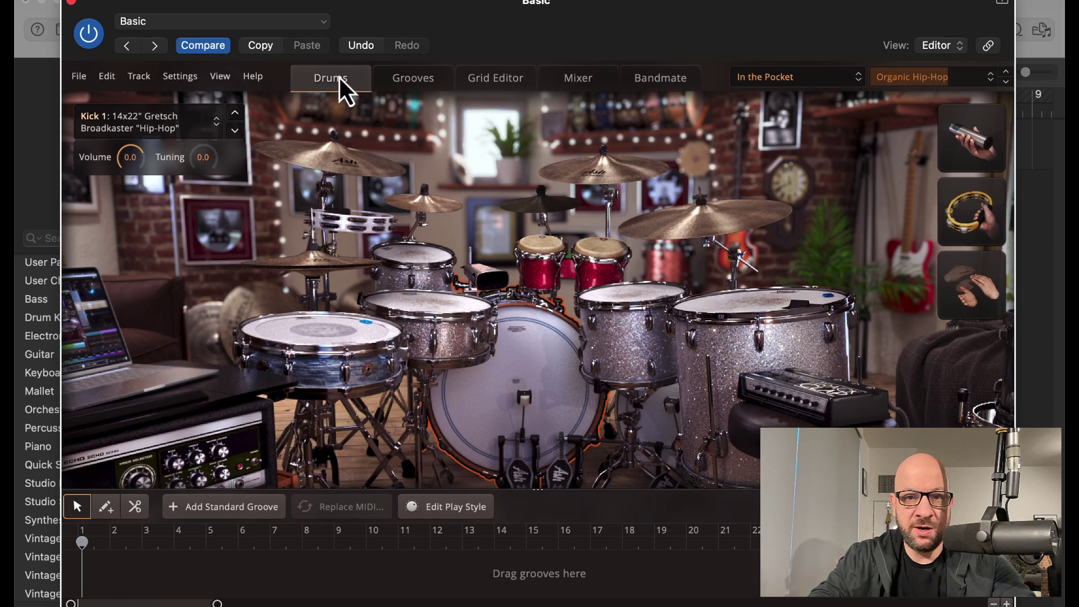
click(410, 82)
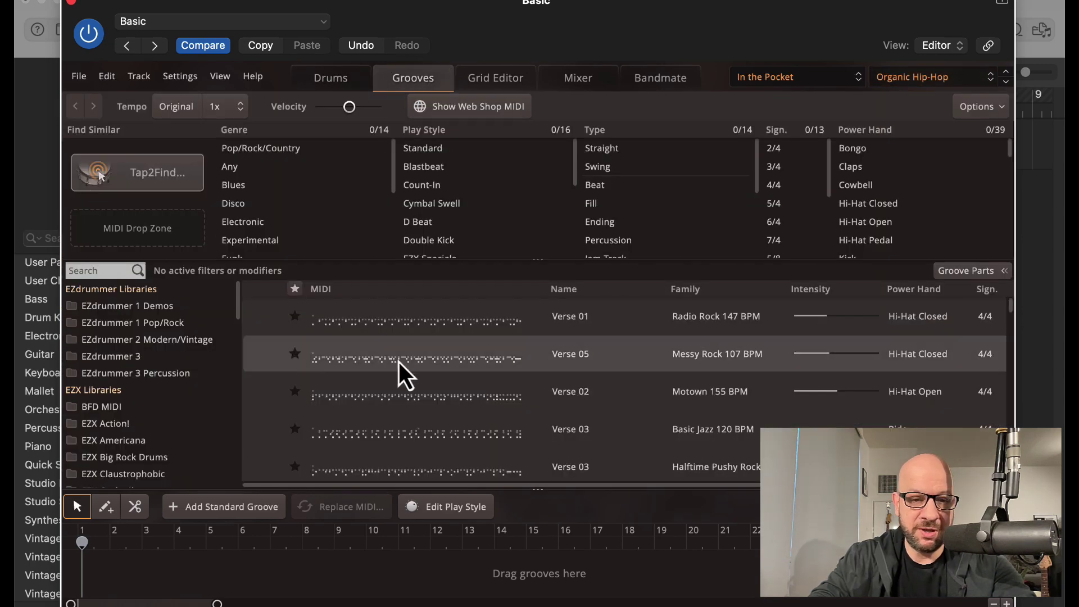
drag(405, 375, 84, 573)
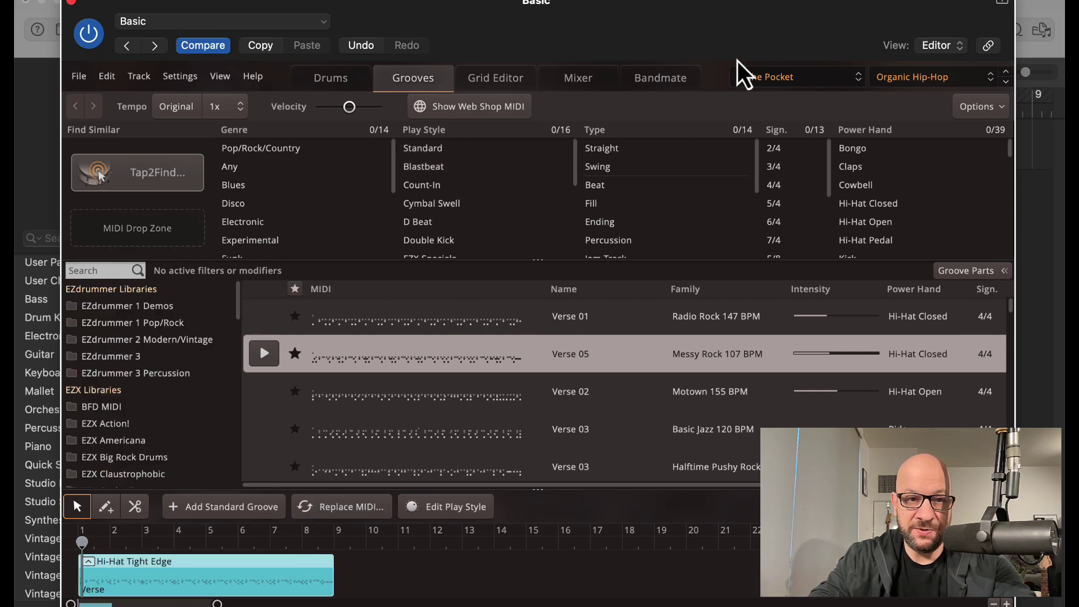
click(328, 84)
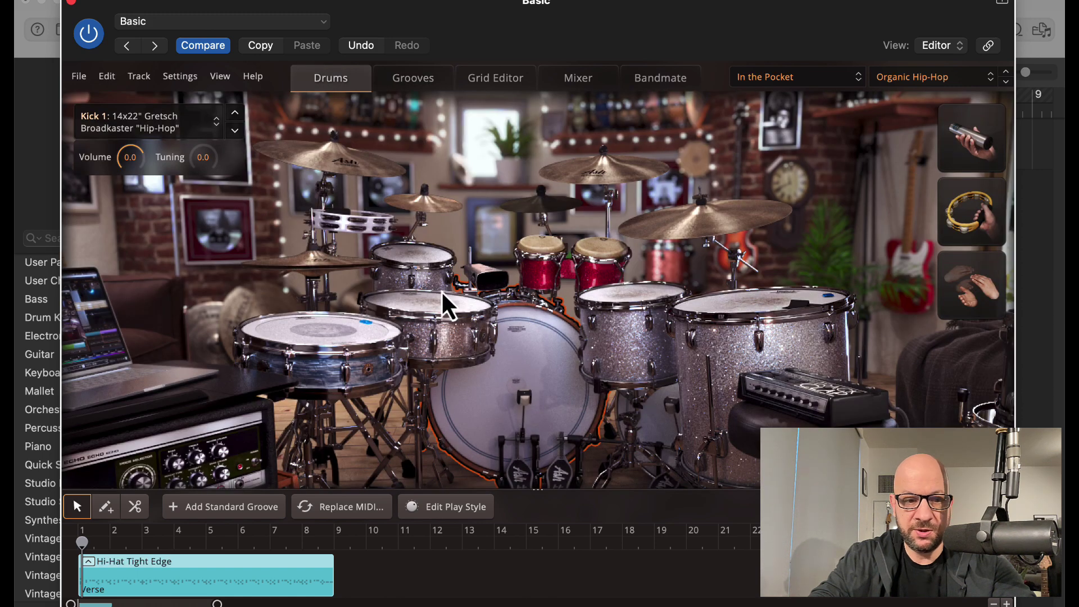
key(space)
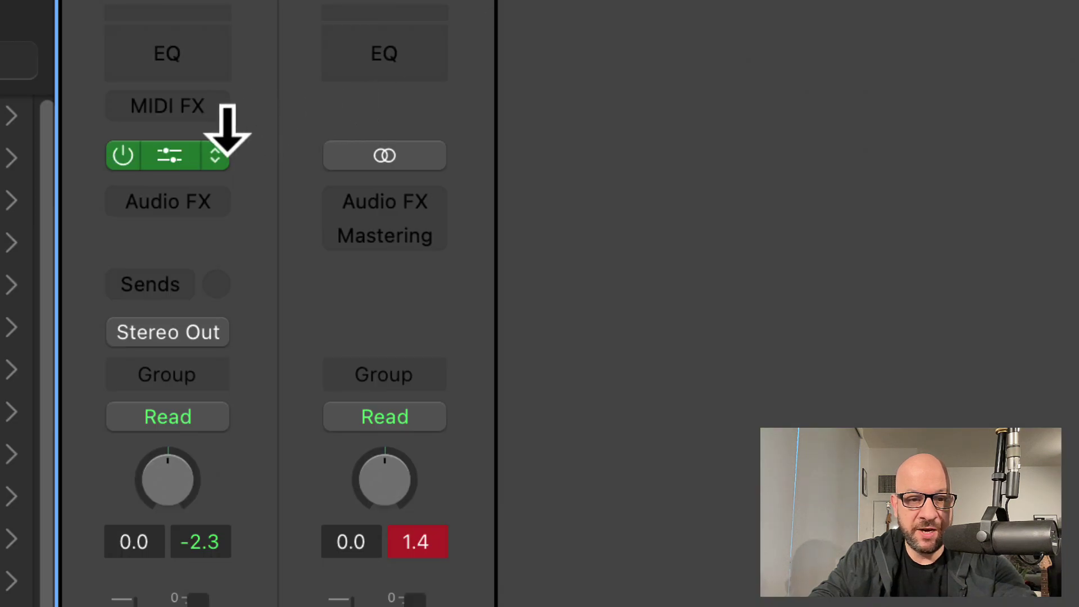
Swap the instrument to EZdrummer 3 Multi-Output (16xStereo) and close the plug-in window
click(222, 153)
mouse_move(217, 147)
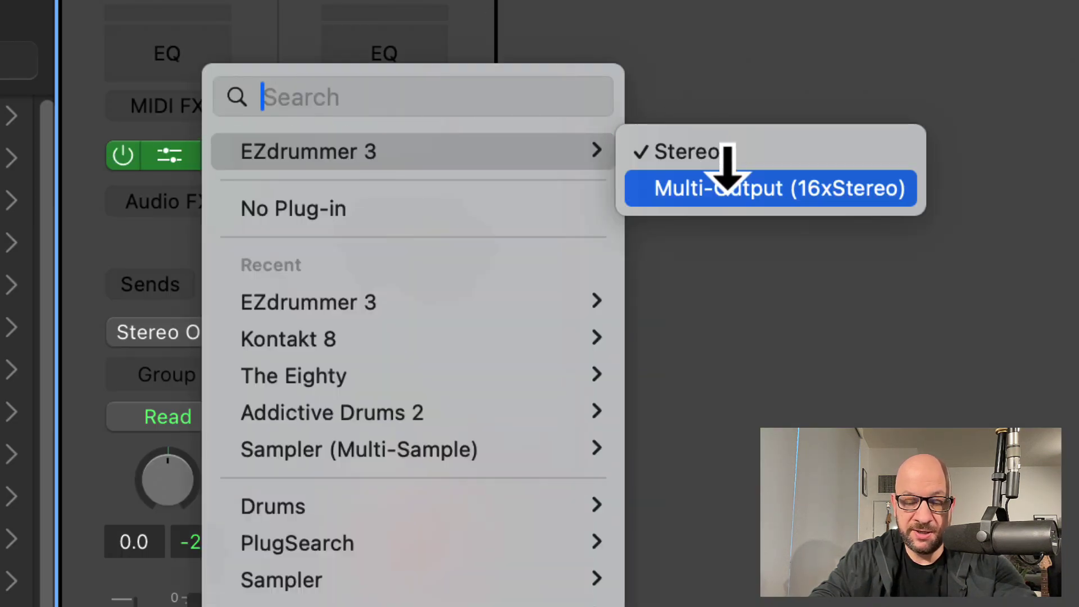
click(728, 188)
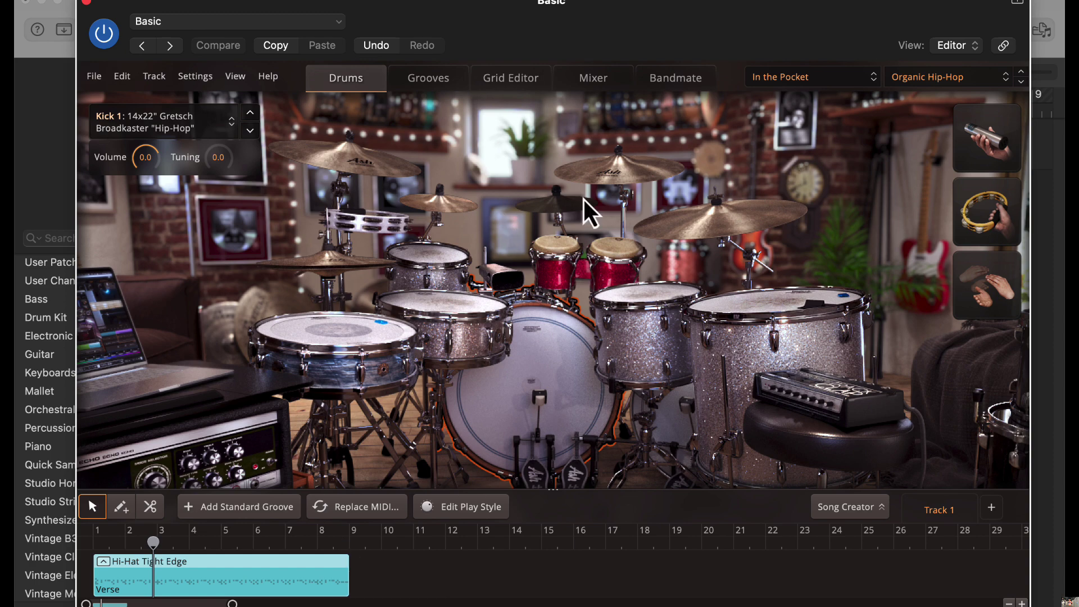
key(super+w)
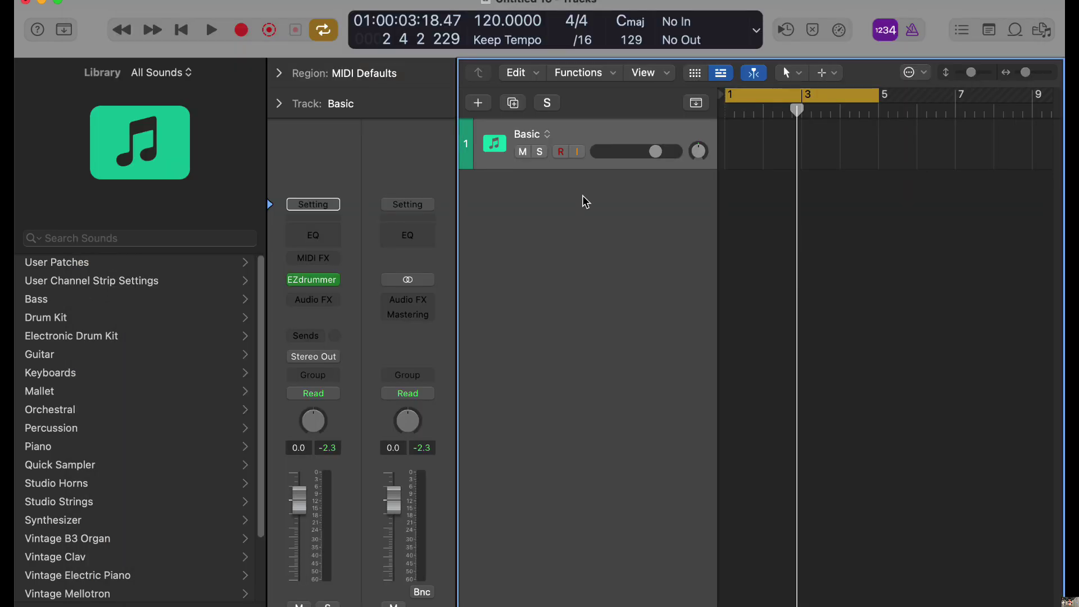
In the Mixer, add aux channels under the Basic strip for the drum outputs
key(x)
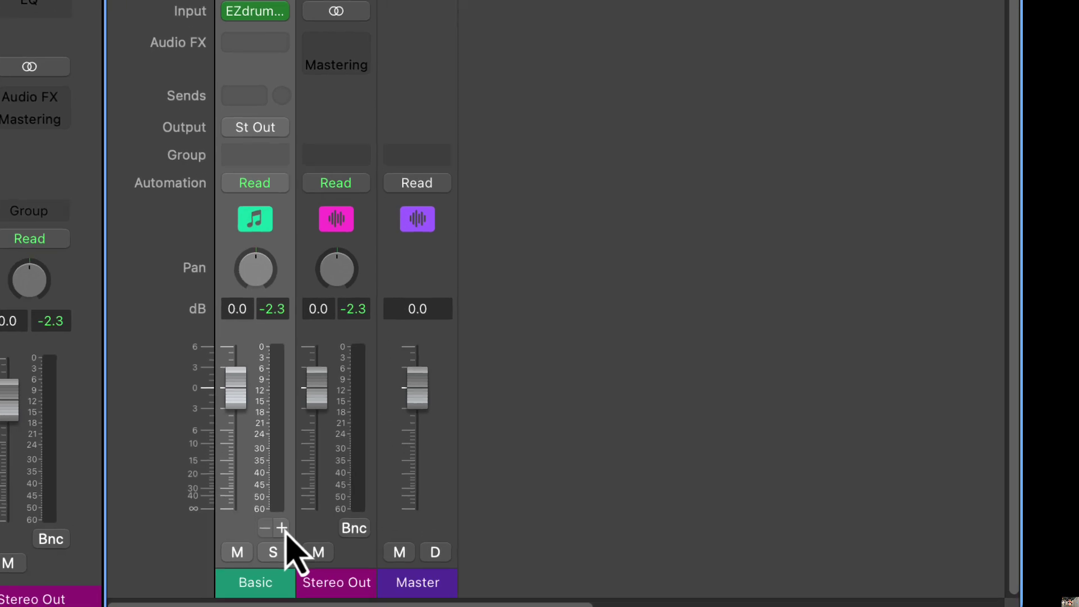
click(281, 528)
click(184, 509)
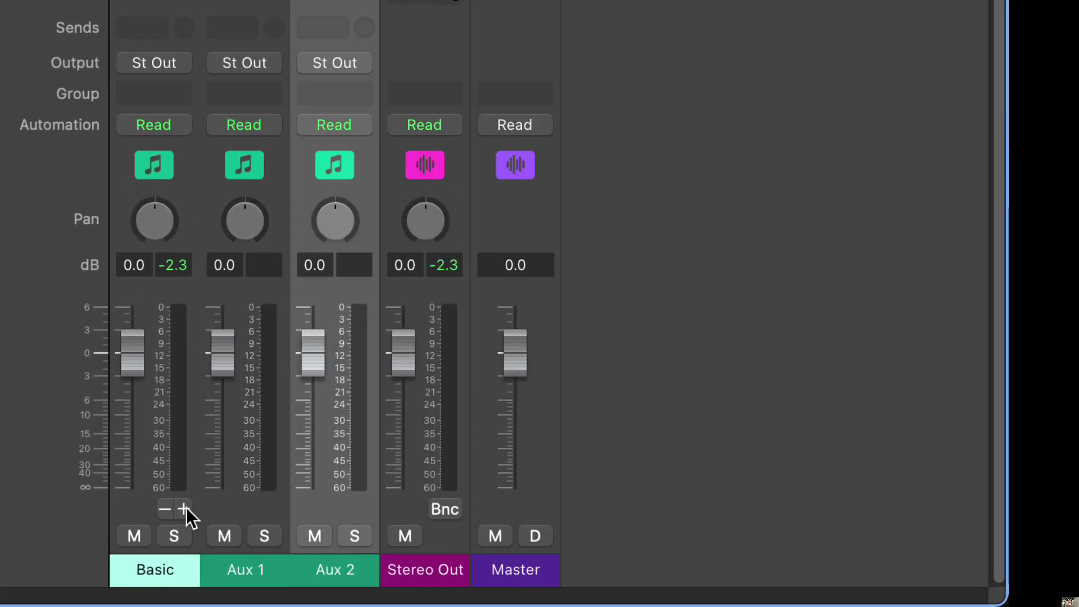
click(185, 509)
click(184, 509)
click(184, 510)
click(184, 510)
click(184, 509)
click(184, 509)
click(185, 509)
click(185, 509)
click(184, 509)
click(184, 509)
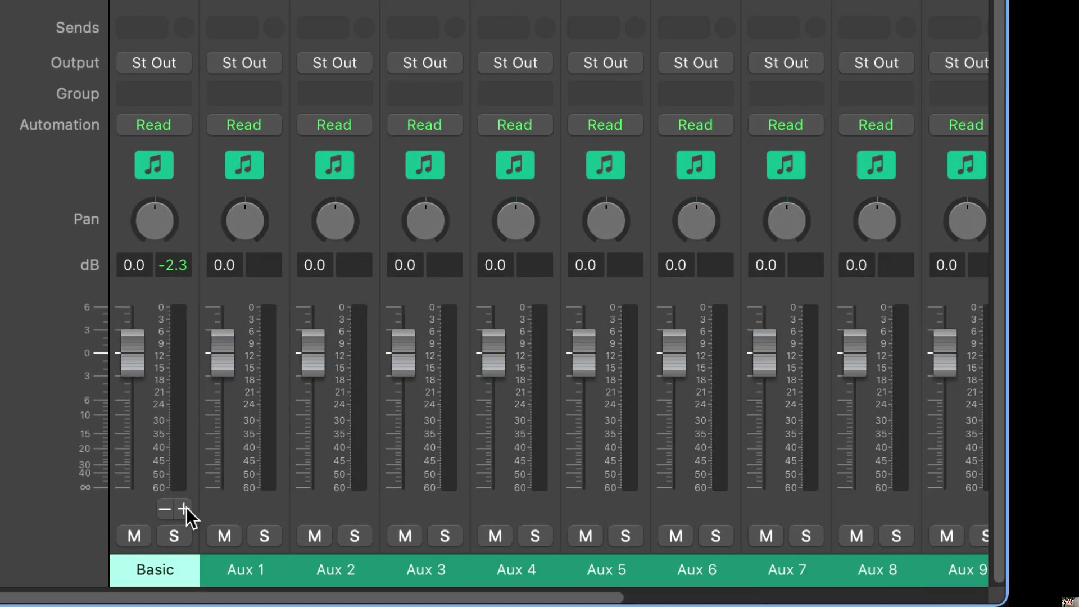
click(185, 509)
click(185, 510)
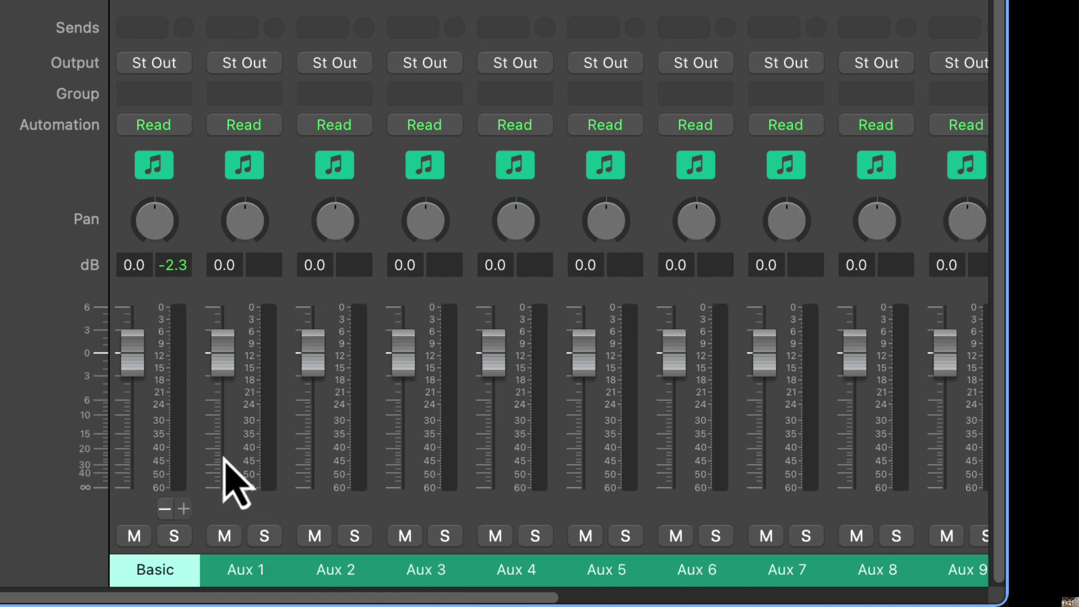
Select Aux 1 through Aux 15, create tracks for them, and close the Mixer
scroll(228, 458, down, 1)
click(270, 463)
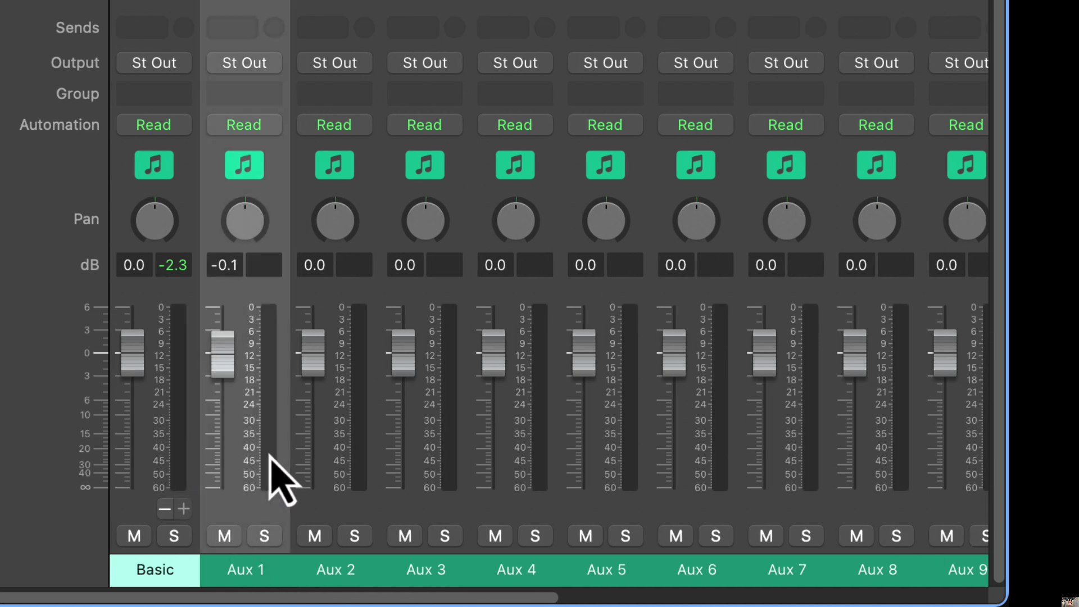
scroll(308, 470, right, 10)
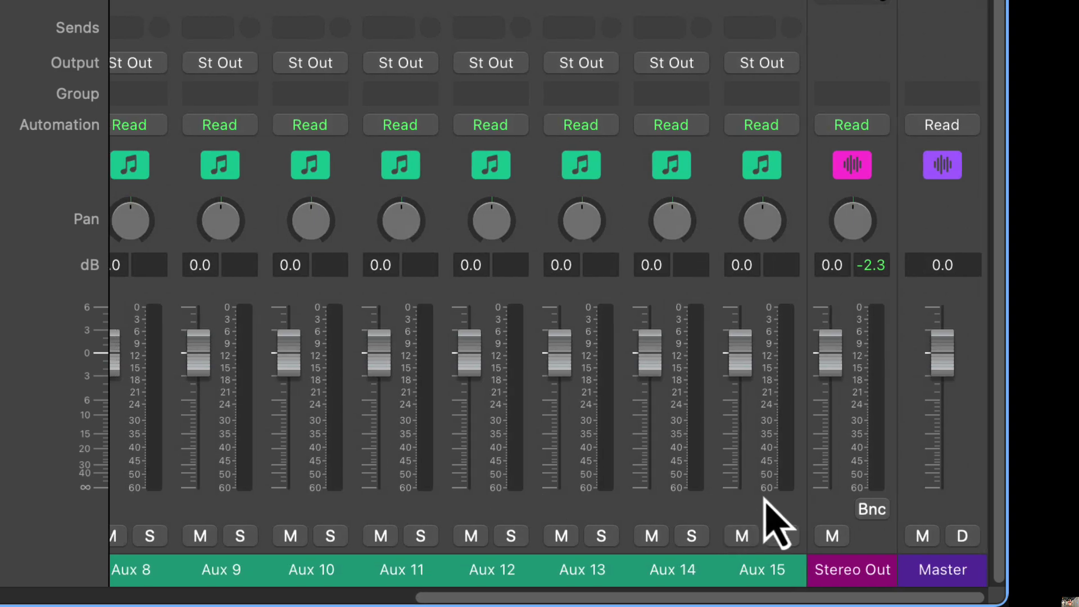
shift+click(771, 514)
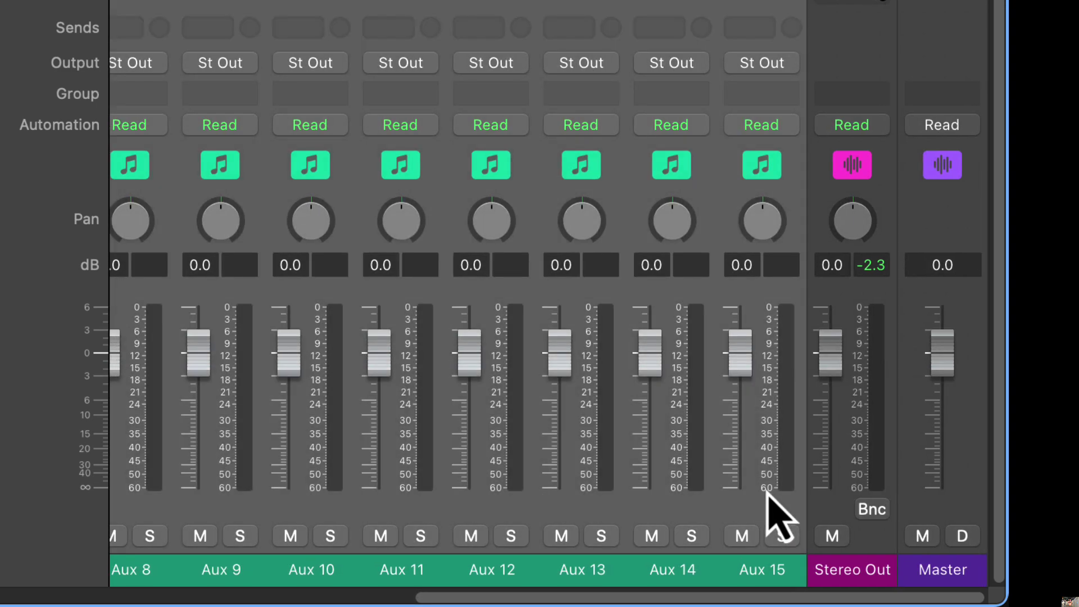
right_click(585, 301)
click(613, 315)
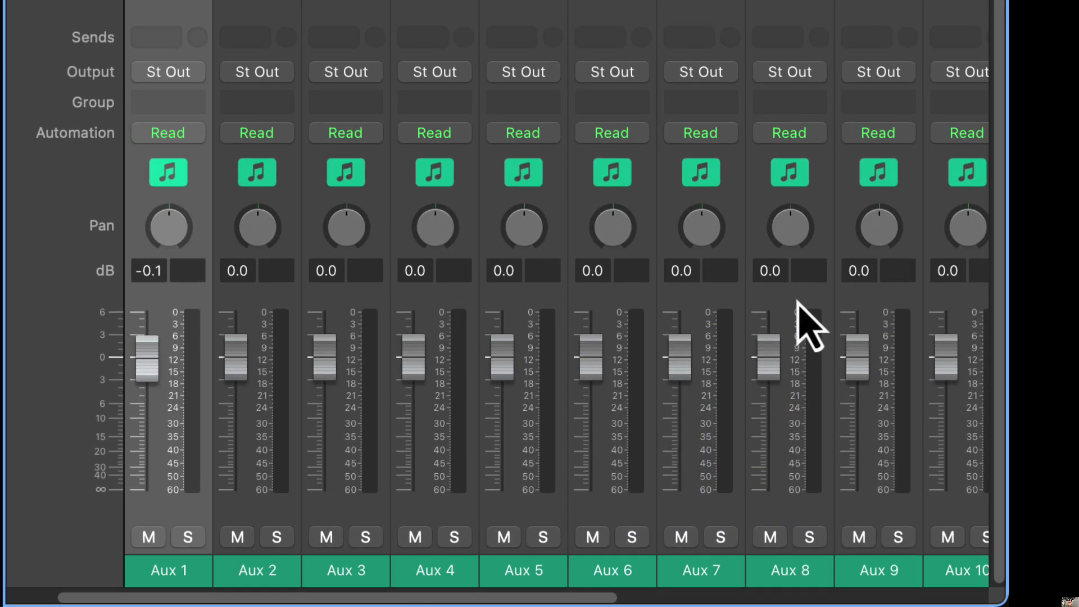
key(x)
scroll(663, 434, up, 10)
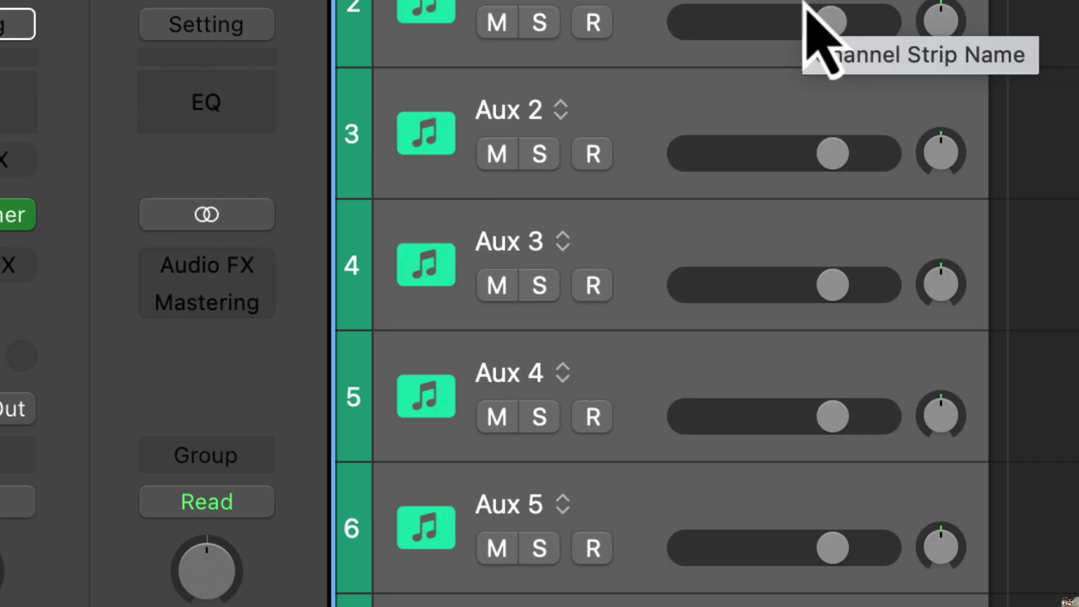
Group the selected tracks into a summing track stack and rename it DRUMS
key(super+shift+d)
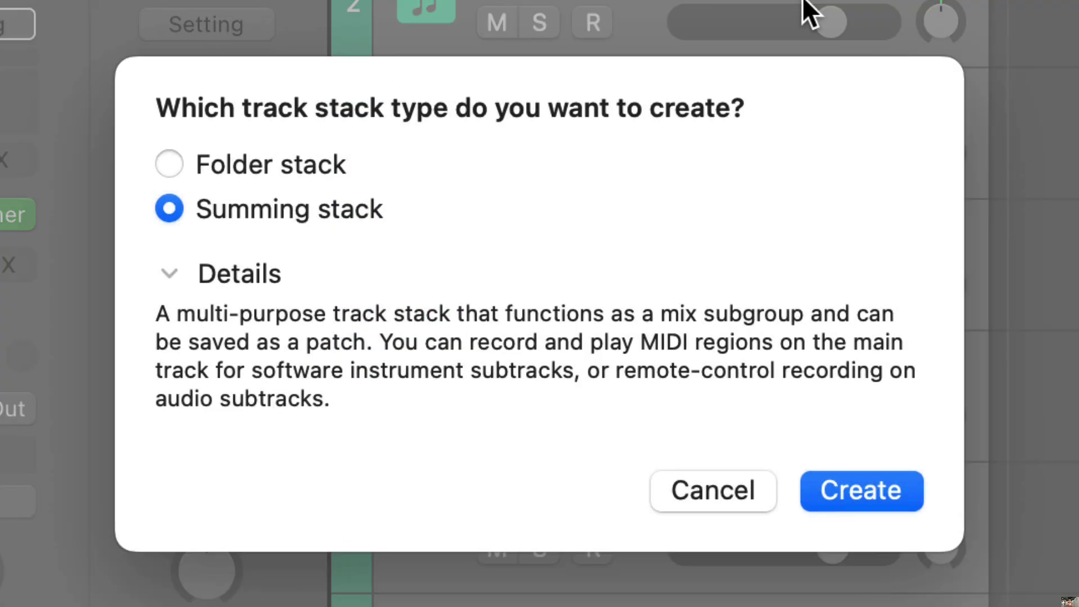
click(888, 485)
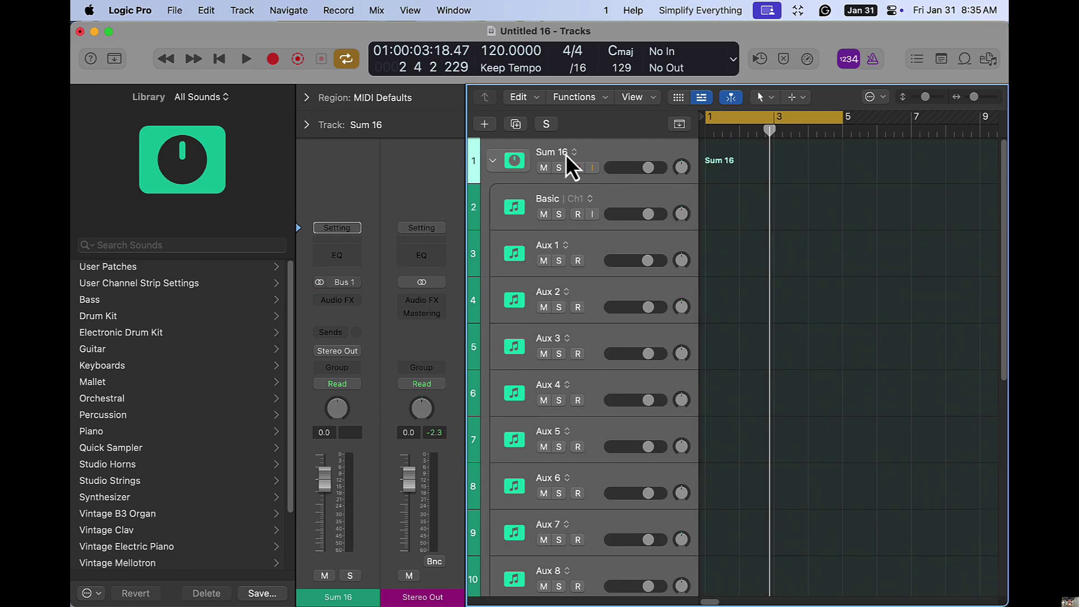
double_click(566, 153)
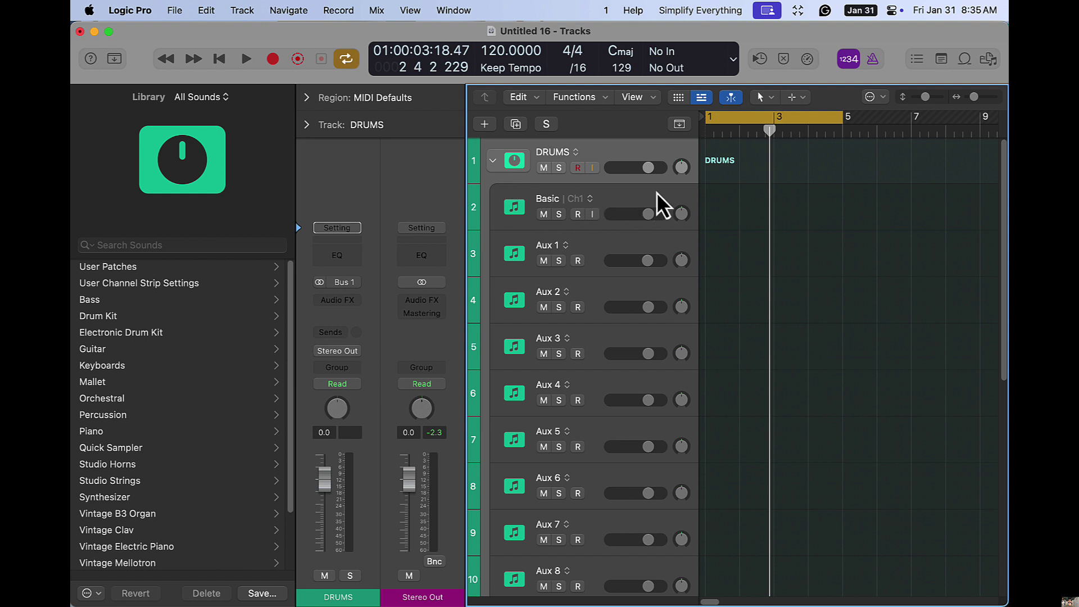
Play the DRUMS stack from bar 1, stop, and open the Basic track's EZdrummer 3 window
key(Return)
key(space)
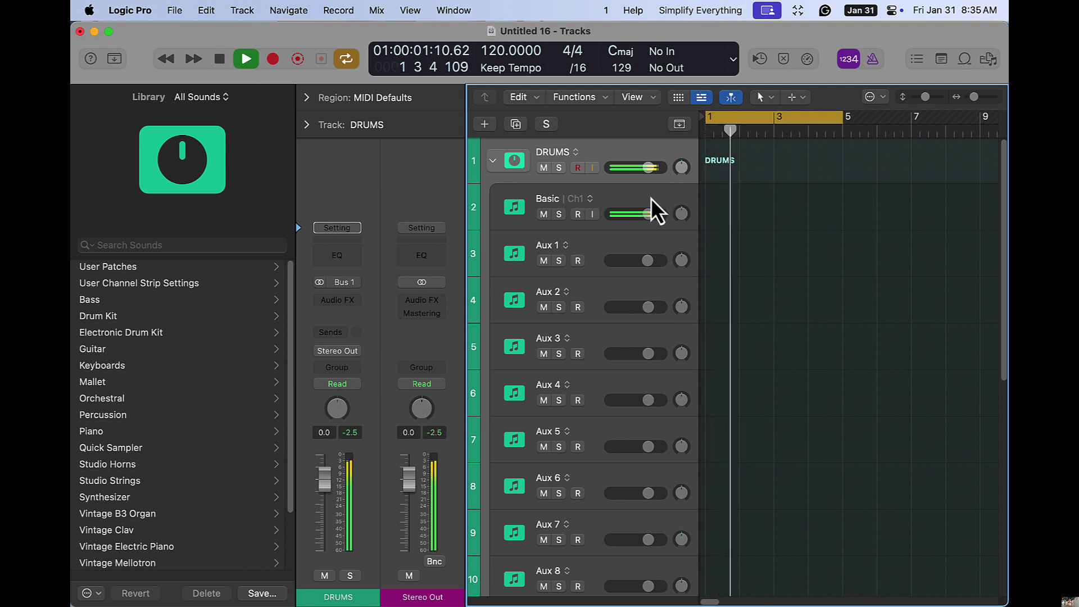
key(space)
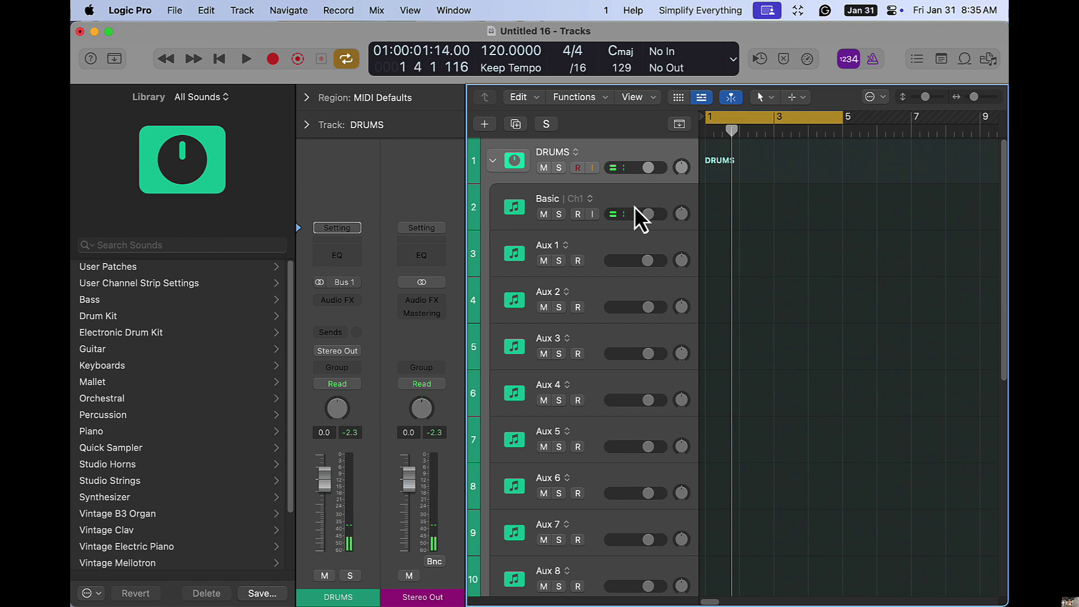
key(v)
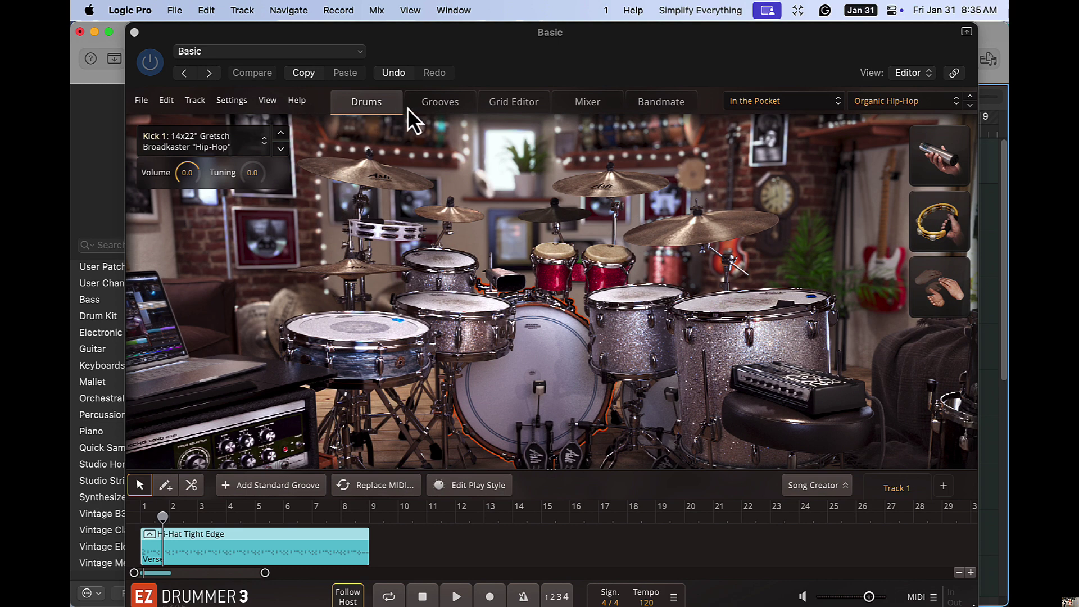
Set EZdrummer 3's Mixer Route Outputs to Multichannel (Kick Out 1/2, Snare Out 3/4, toms Out 9/10)
click(583, 105)
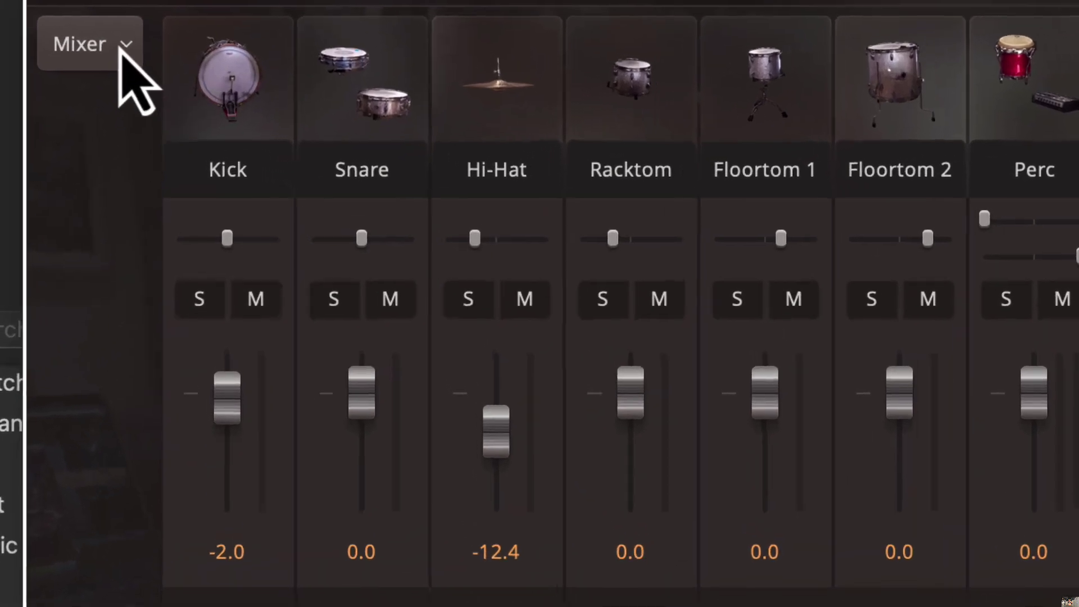
click(152, 130)
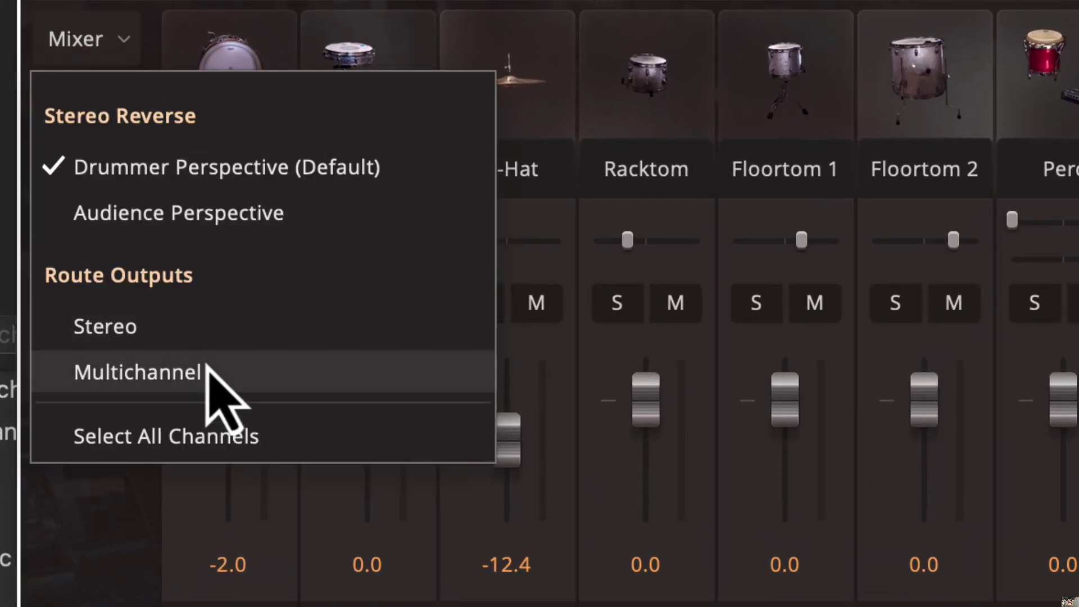
click(235, 372)
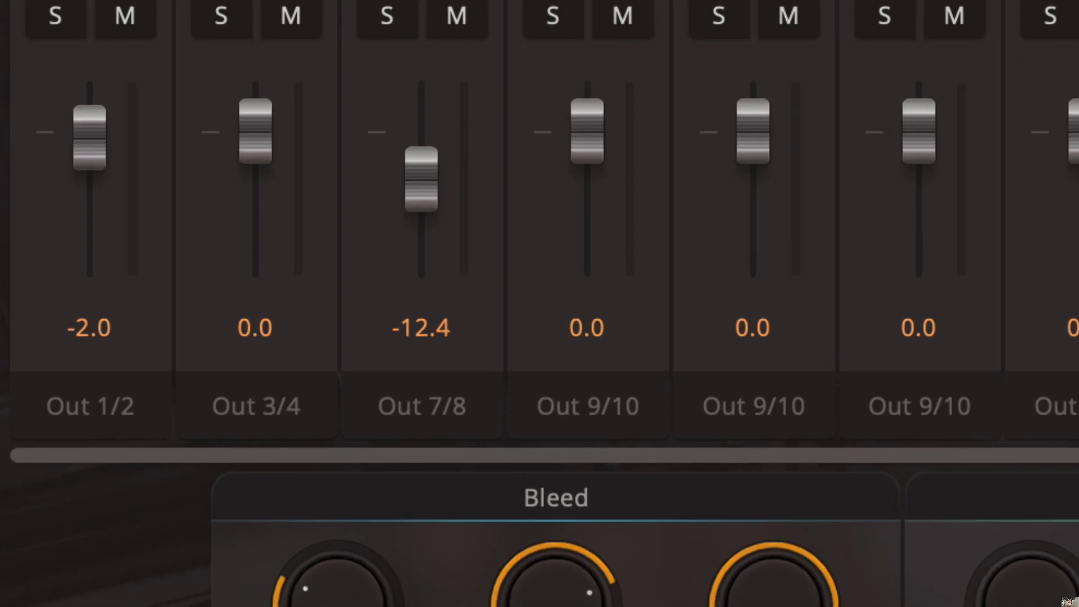
scroll(1024, 458, right, 5)
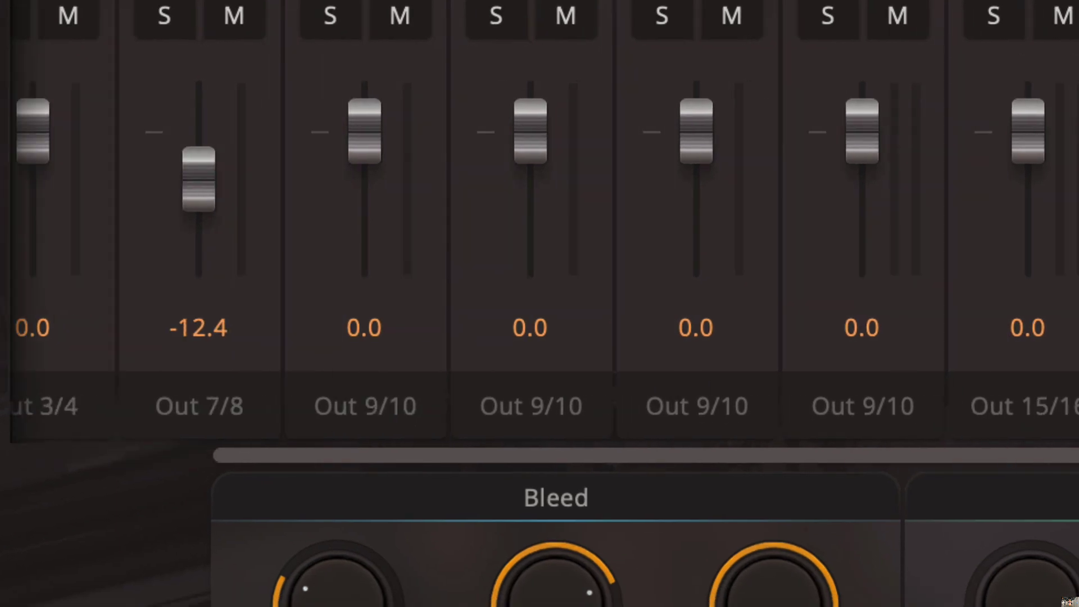
scroll(1024, 458, left, 5)
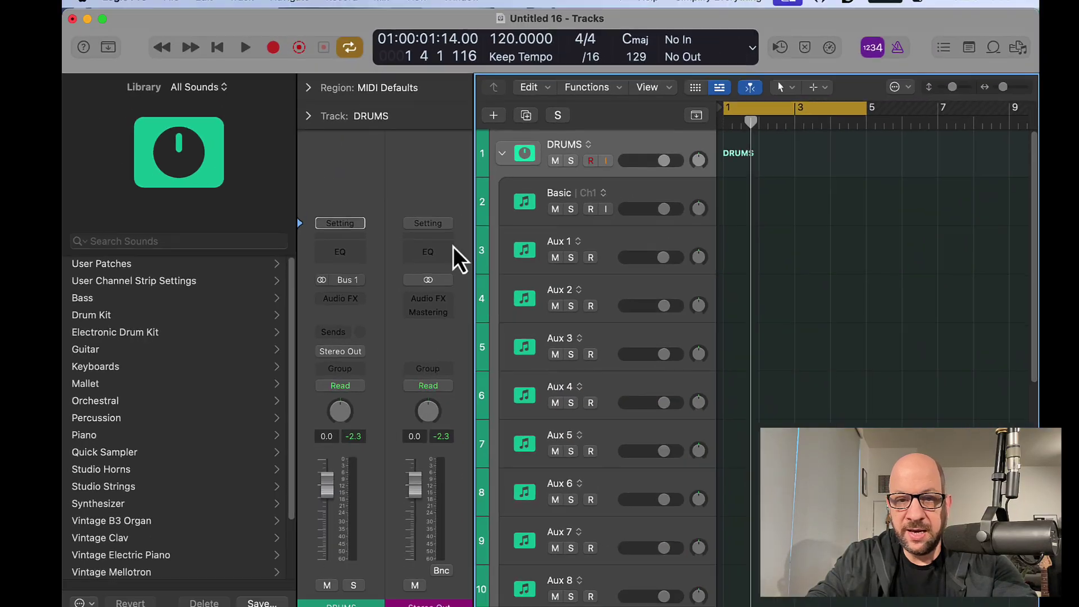
key(space)
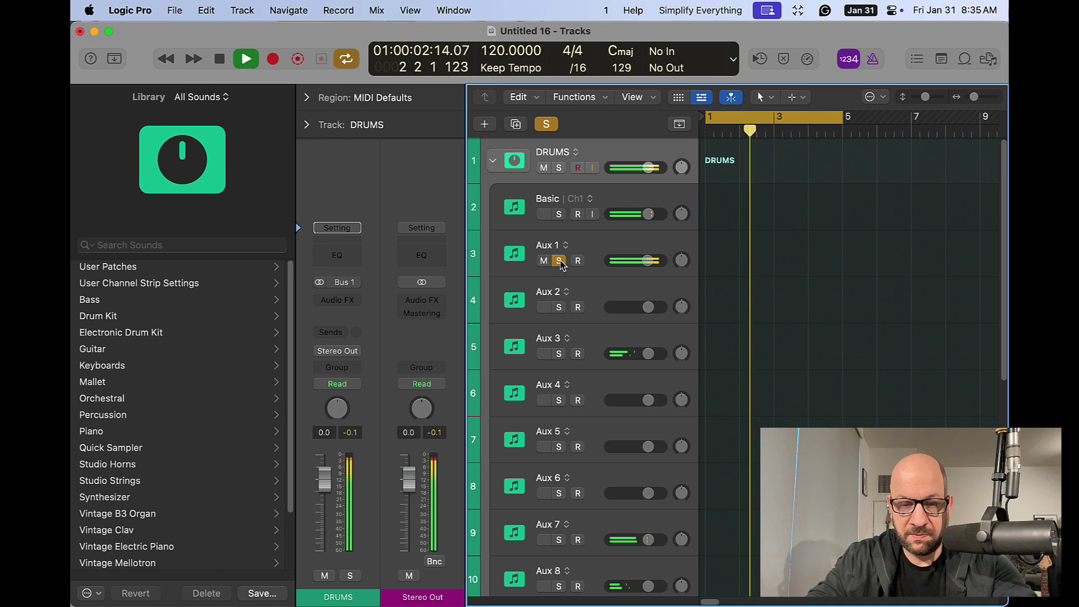
click(560, 215)
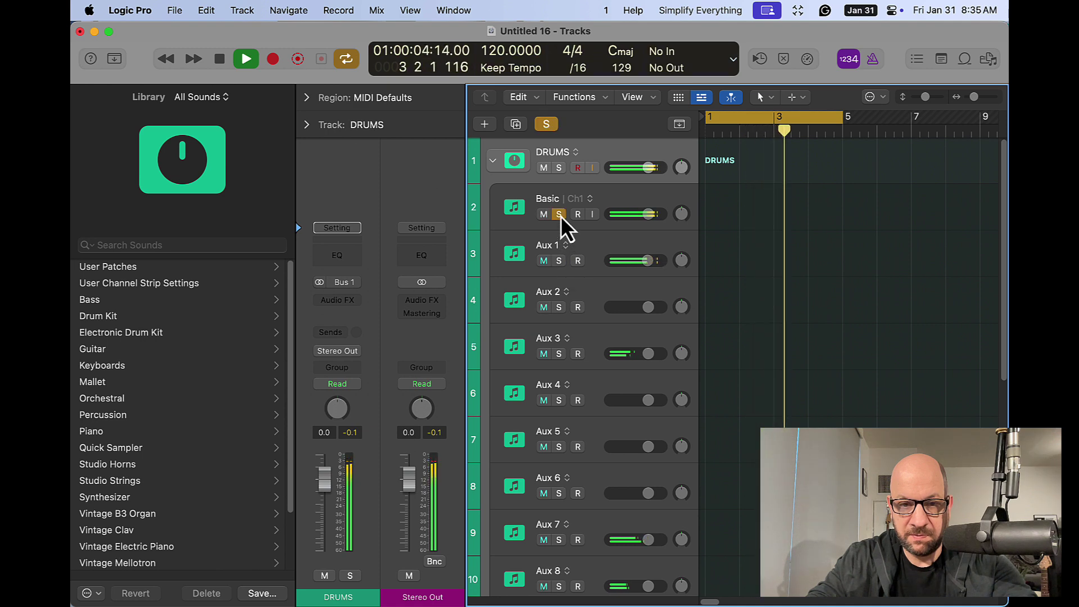
click(559, 214)
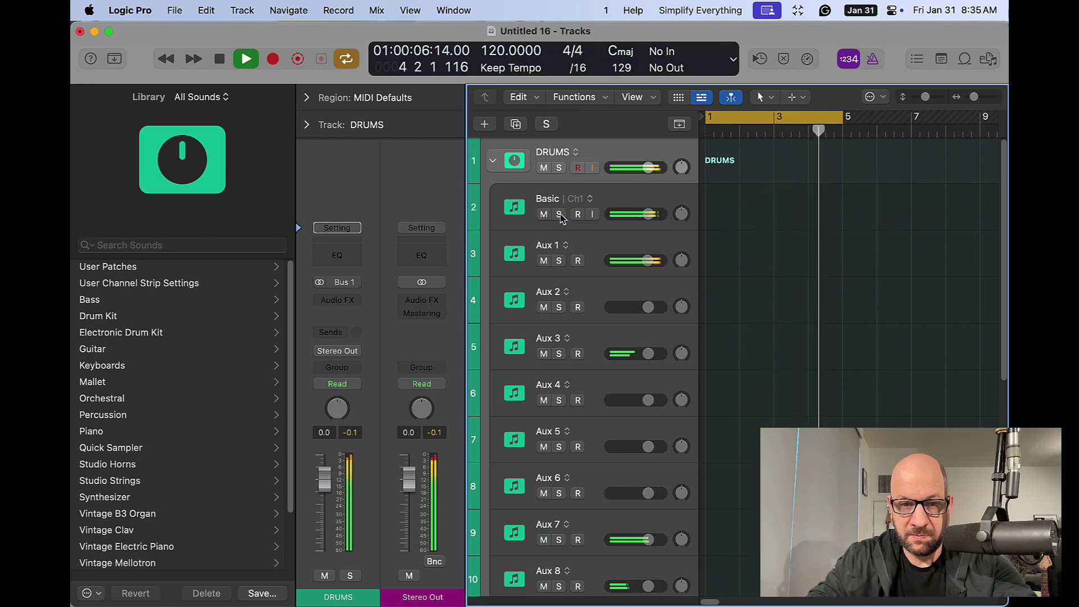
click(559, 168)
click(558, 167)
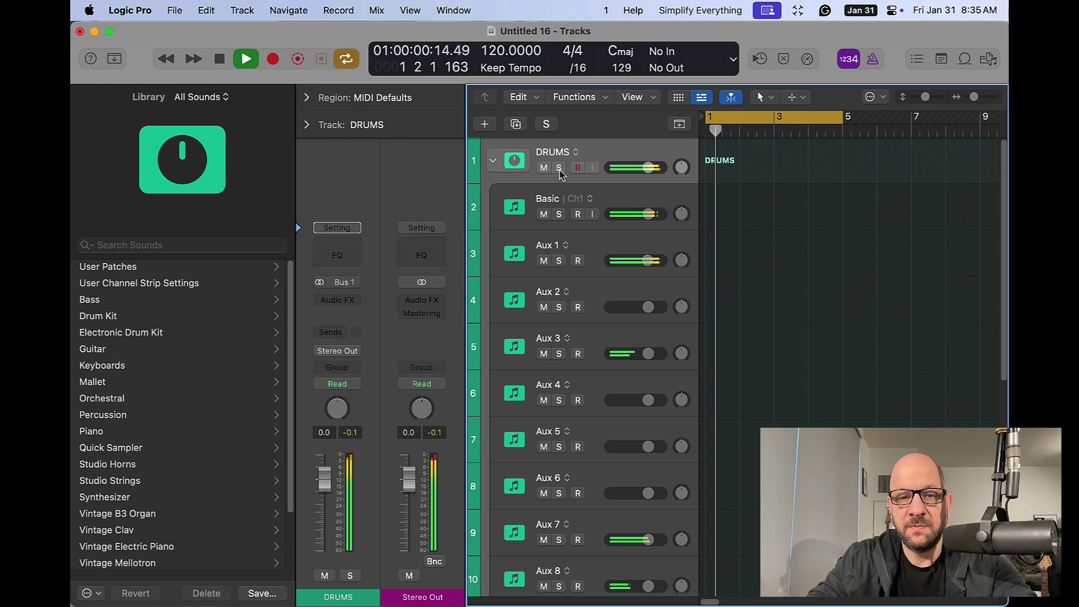
Stop playback and assign the Basic track a kick-drum icon from the Drums category
key(space)
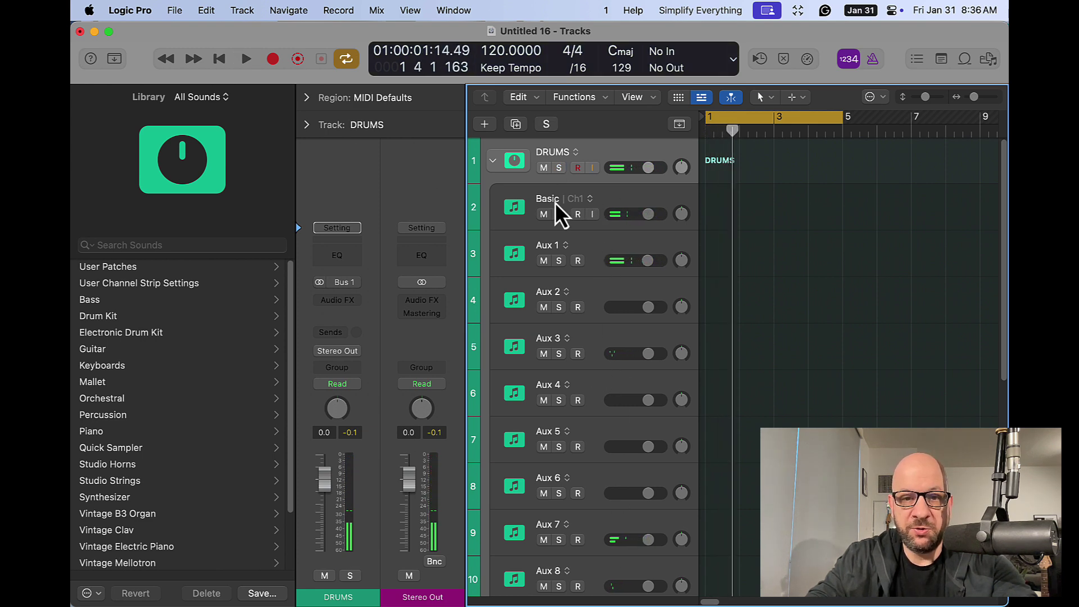
right_click(517, 208)
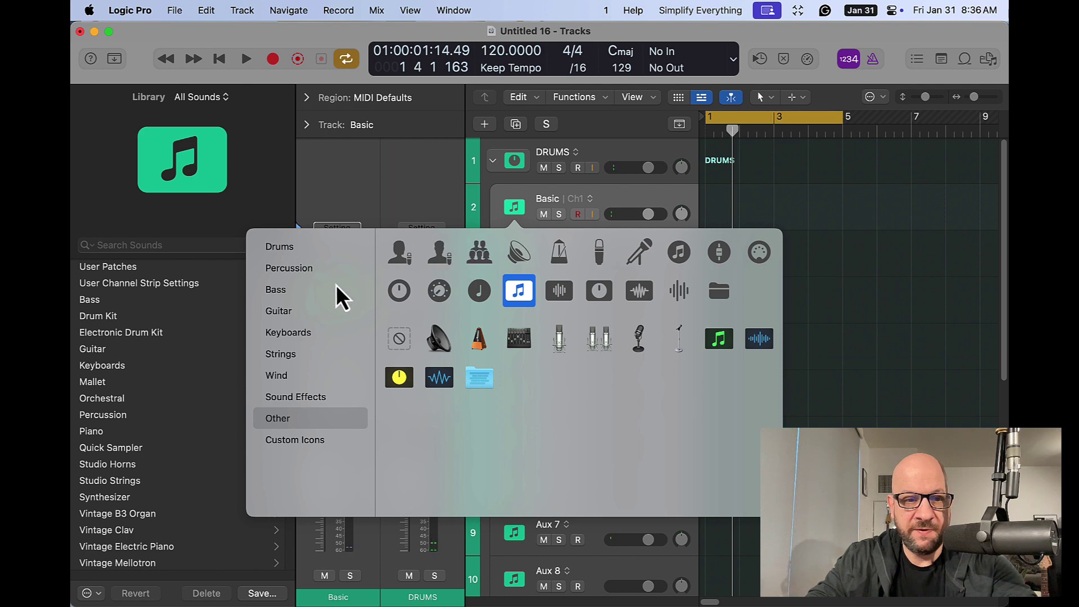
click(315, 249)
click(579, 261)
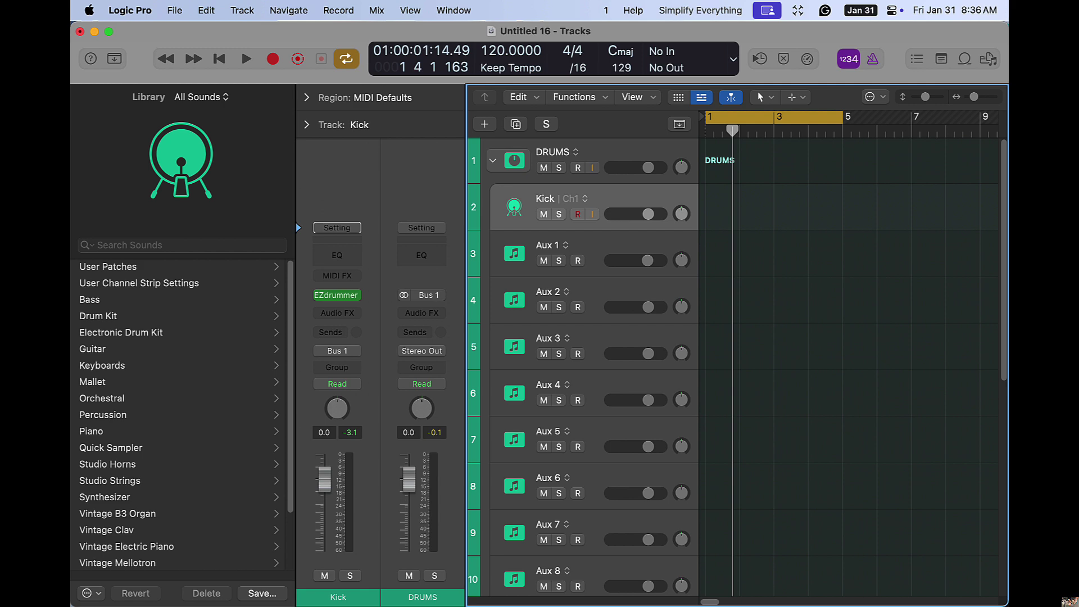
Collapse the DRUMS stack and start saving it as the patch 'EZ Drummer WHATEVER'
click(493, 161)
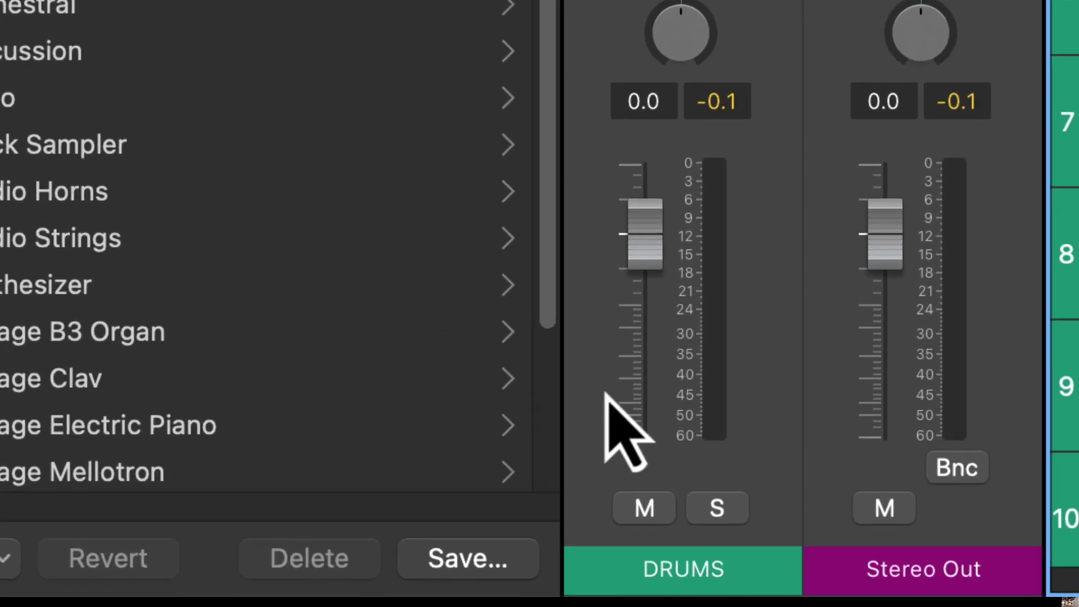
click(503, 561)
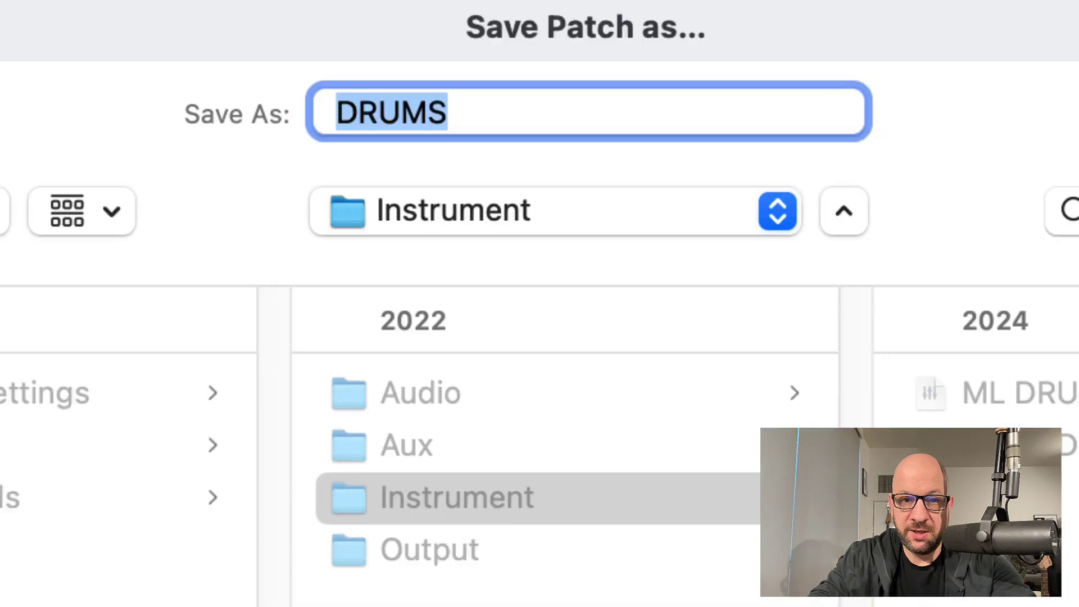
text(EZ )
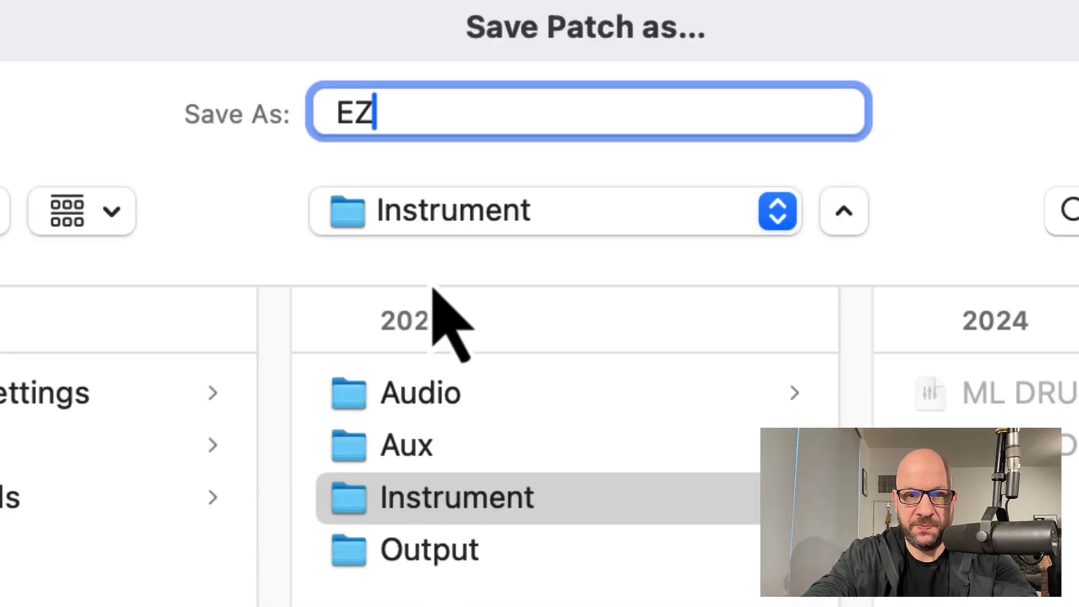
text(Drummer )
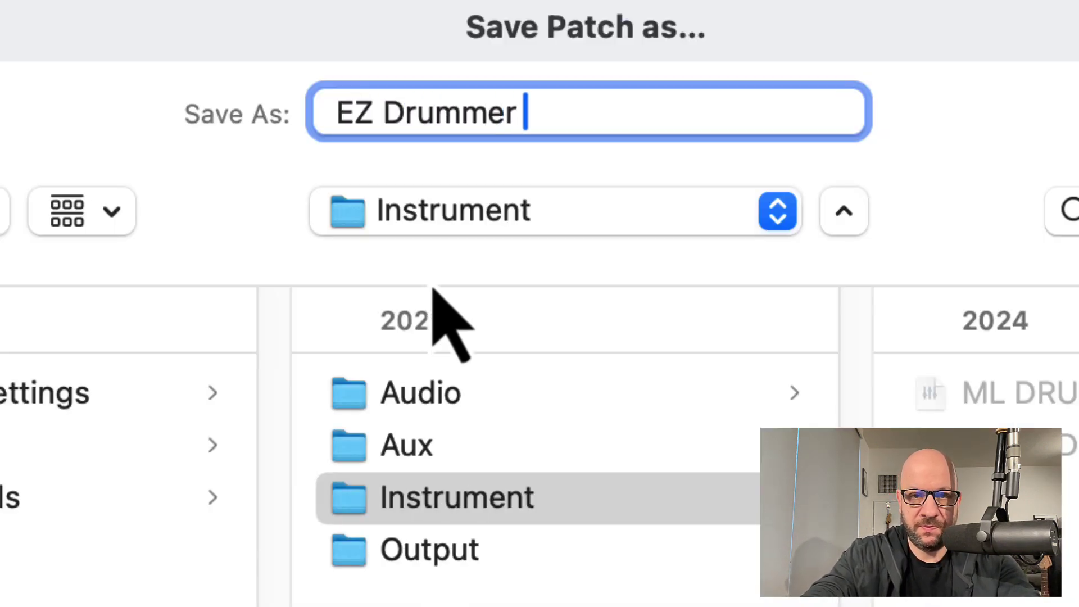
text(WHAT)
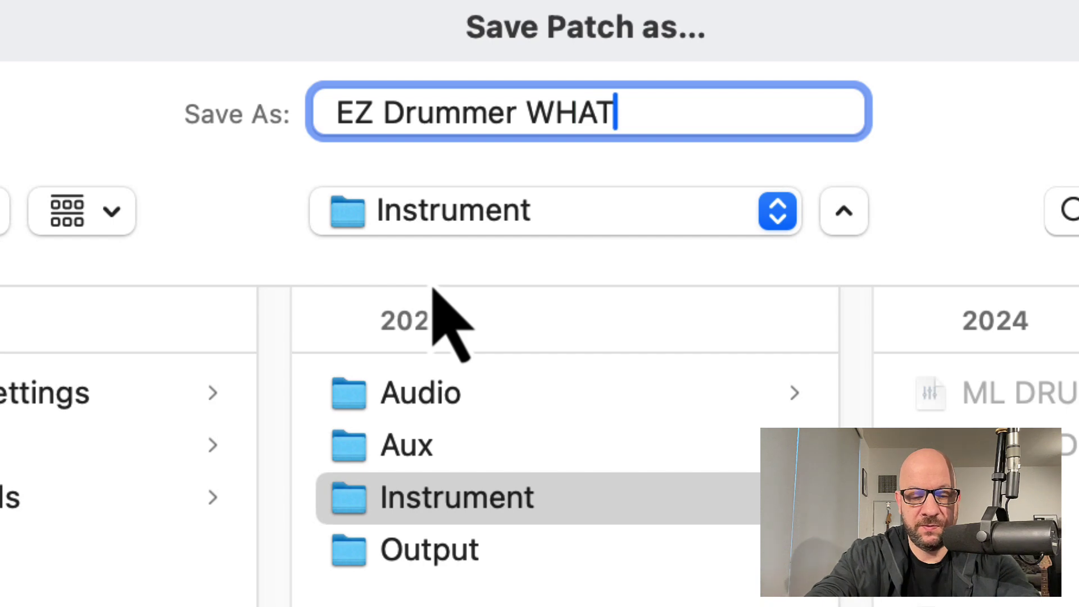
text(EVER)
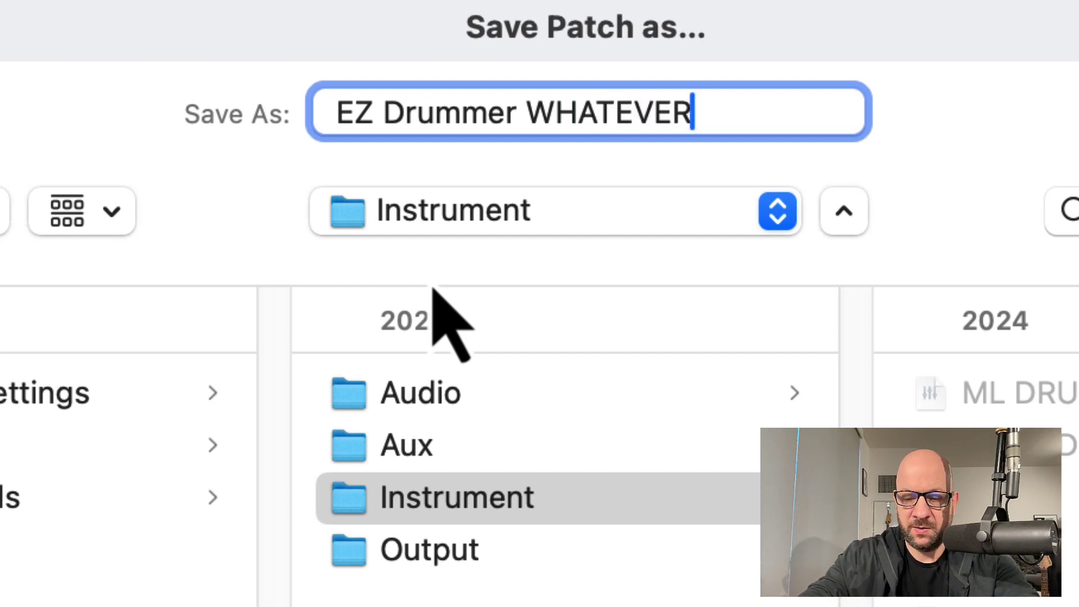
Save the patch, add a new software instrument track, and load EZ Drummer WHATEVER from User Patches
key(Return)
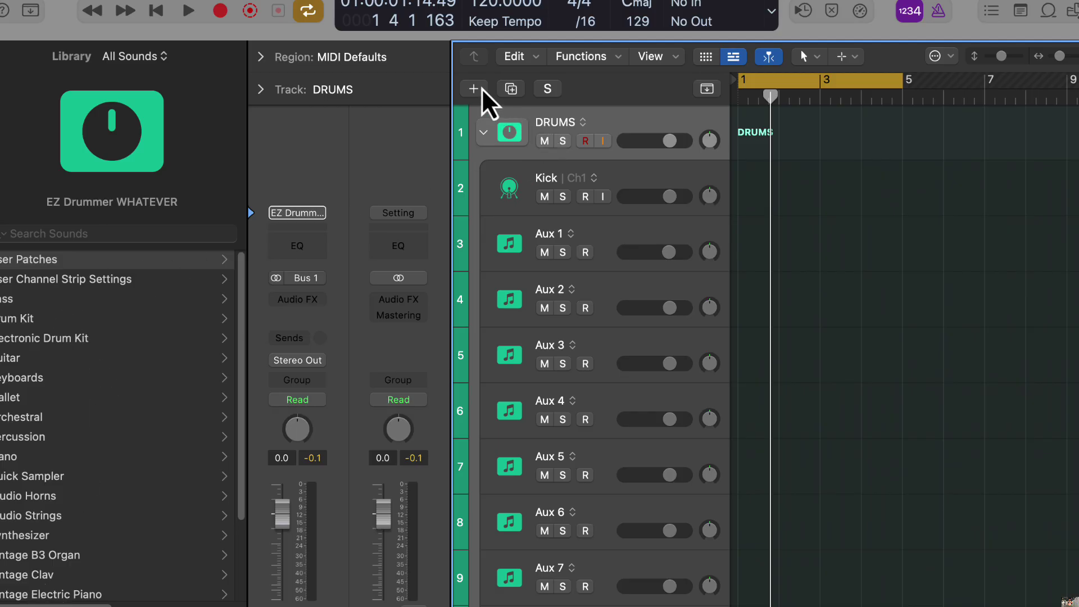
click(483, 132)
click(474, 89)
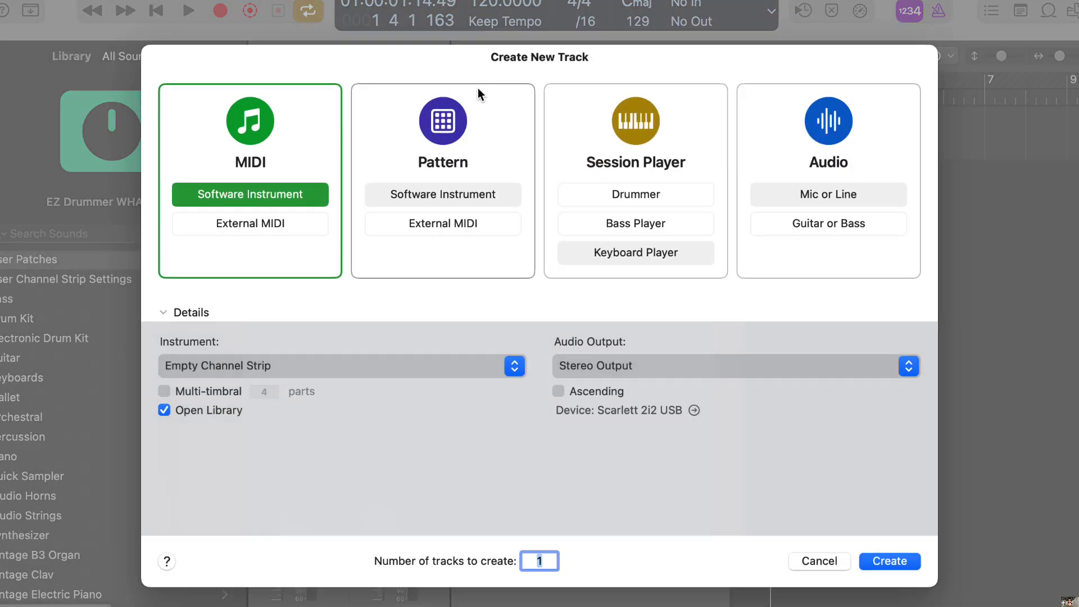
click(881, 558)
click(238, 67)
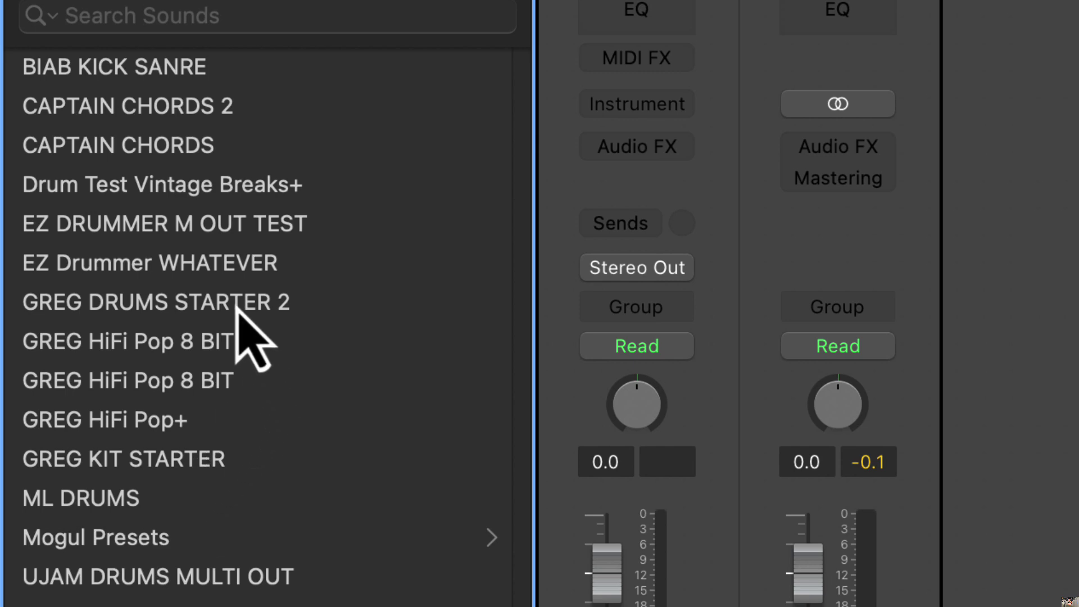
click(228, 269)
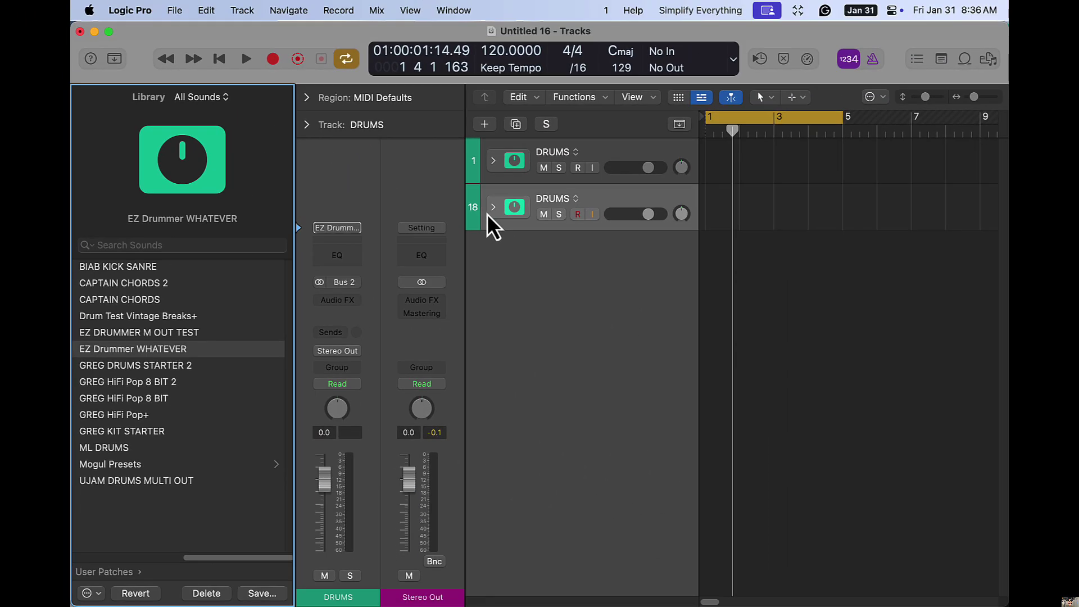
Expand the new DRUMS stack, open Kick's EZdrummer 3 window, and play the groove
click(493, 208)
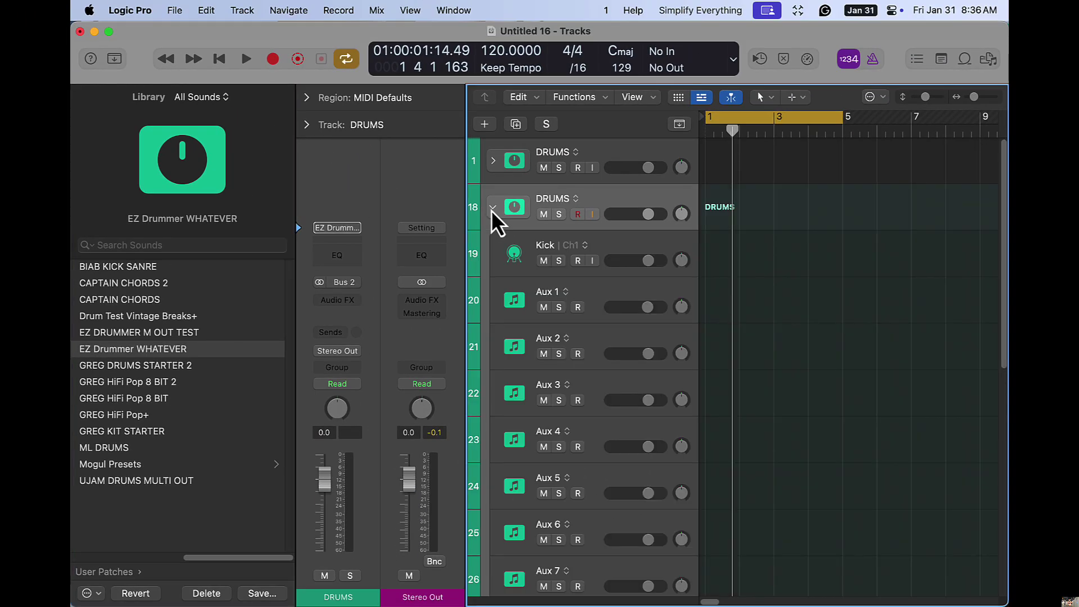
click(623, 247)
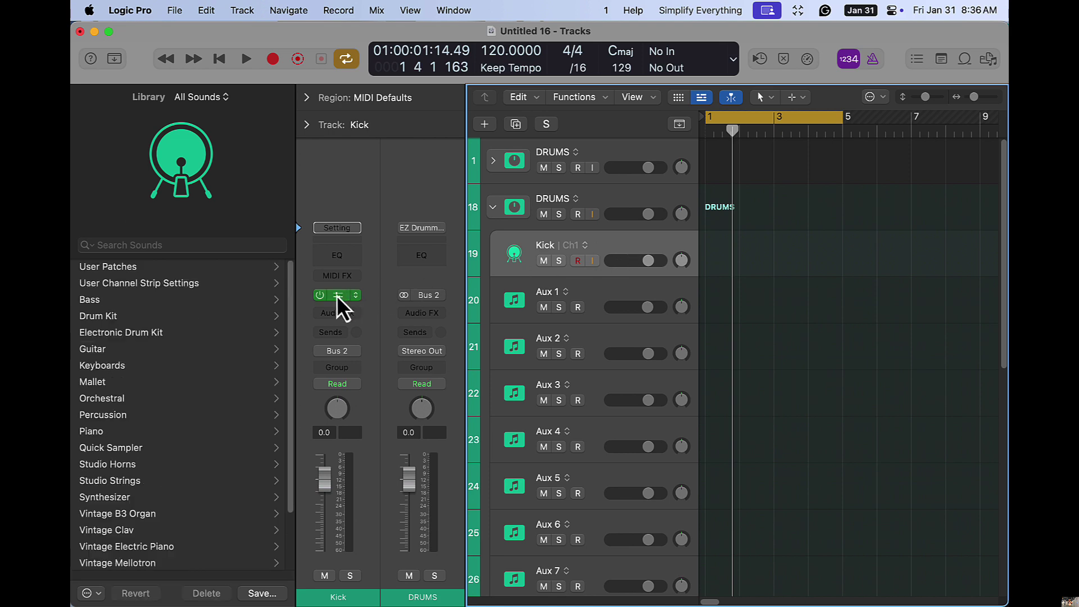
click(337, 296)
click(379, 210)
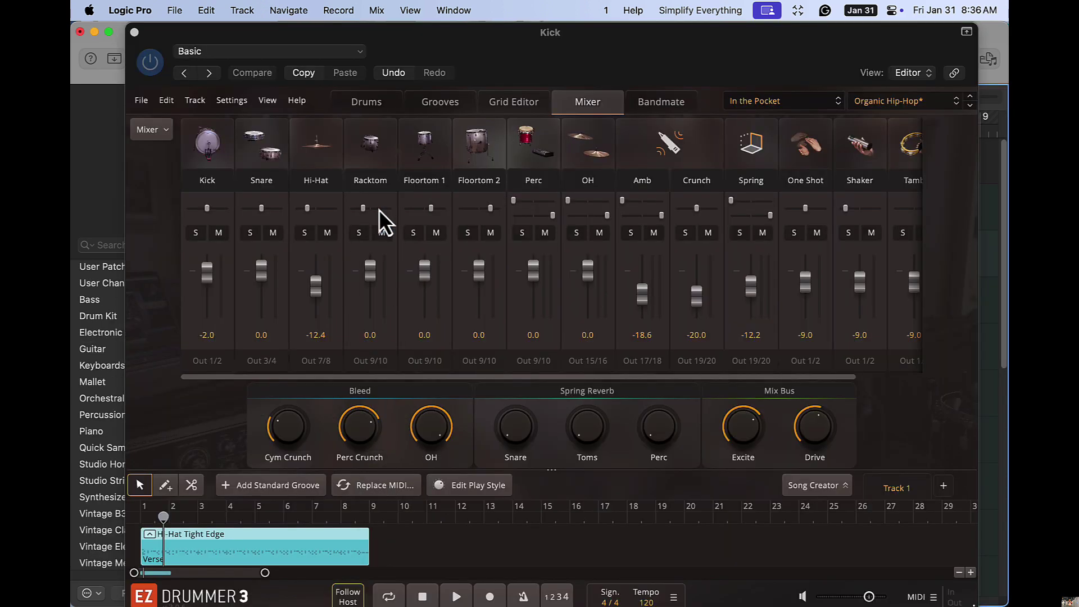
click(134, 32)
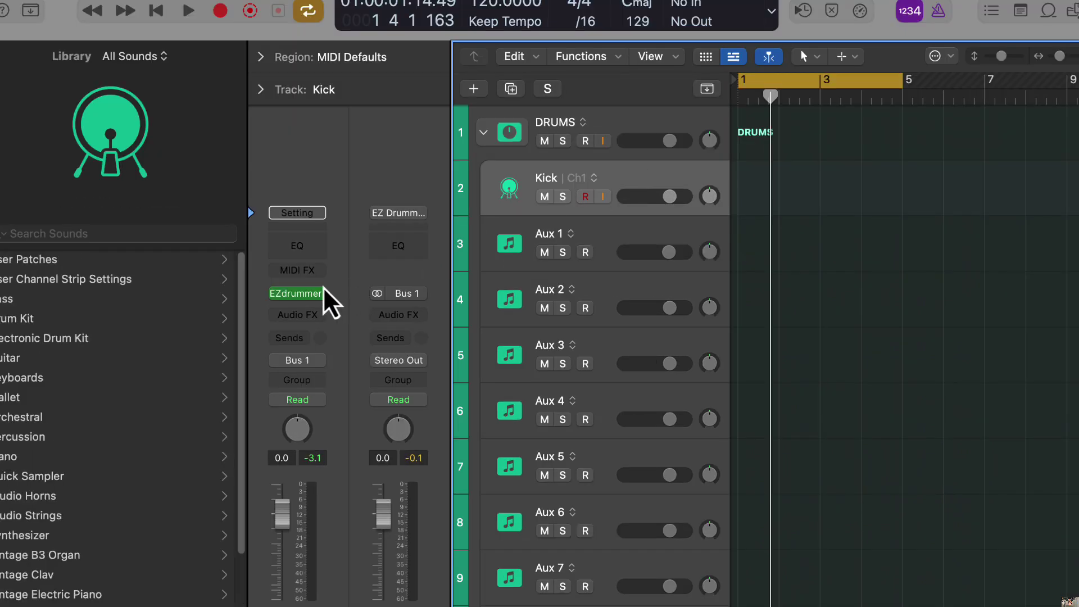
click(336, 295)
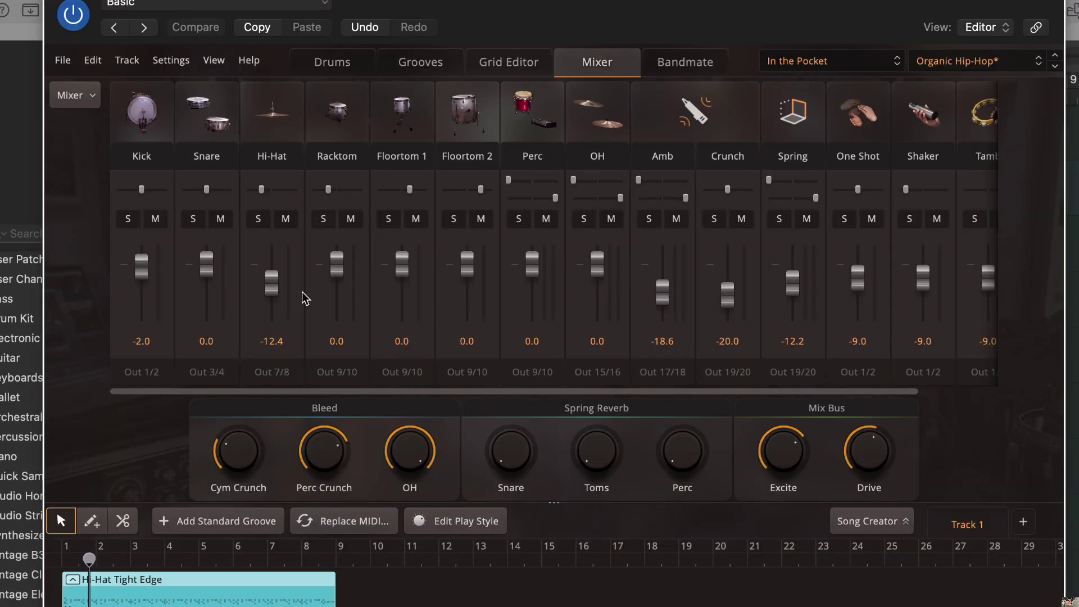
drag(897, 25, 887, 25)
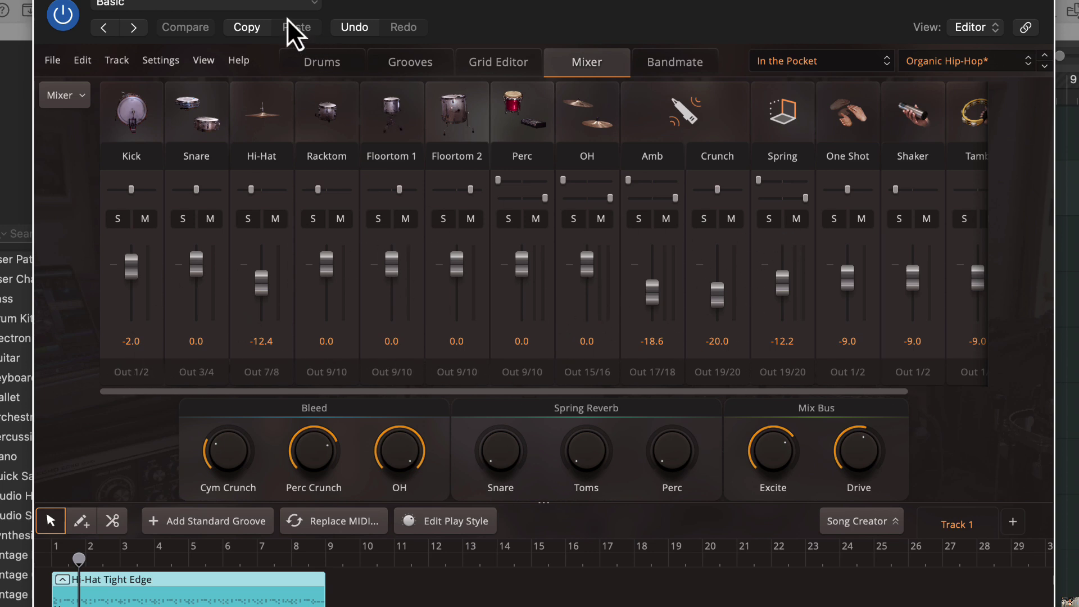
key(space)
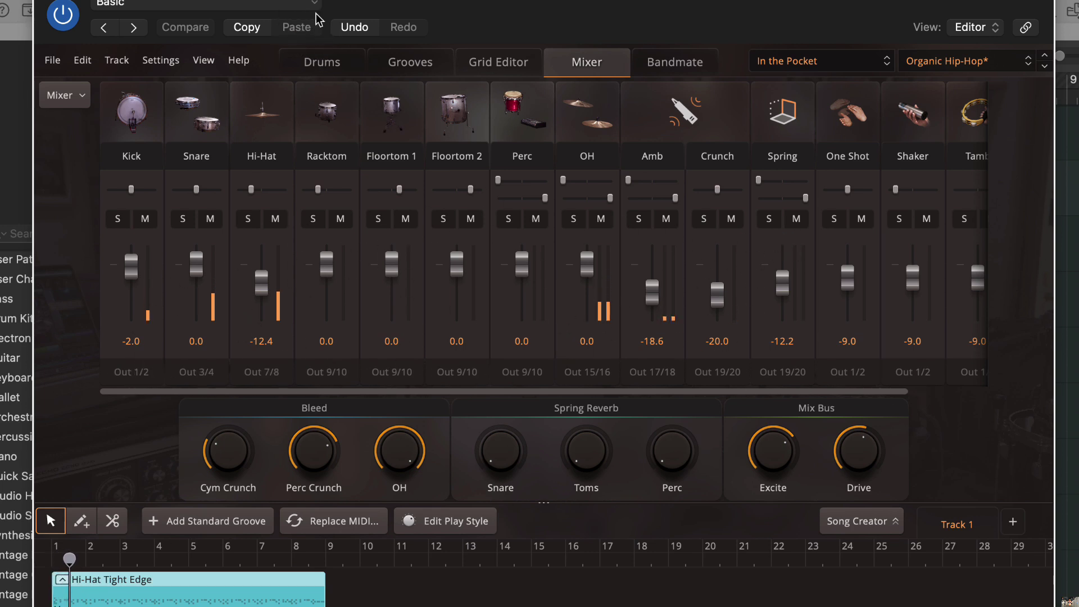
Switch the EZdrummer 3 kit to the Dream Pop library and start playback to hear it
click(809, 61)
click(818, 106)
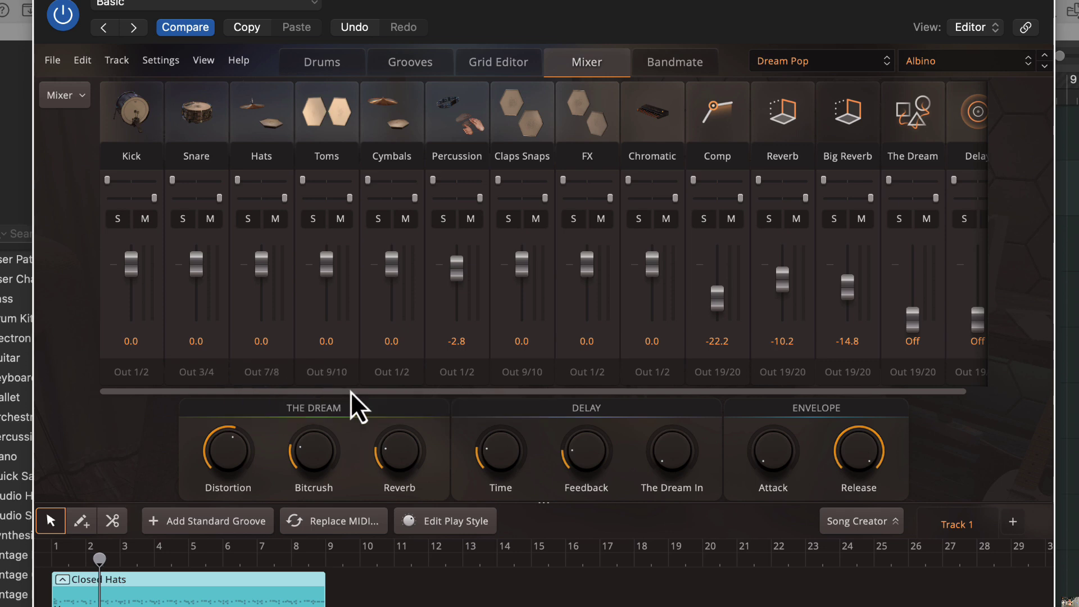
drag(350, 391, 221, 388)
key(space)
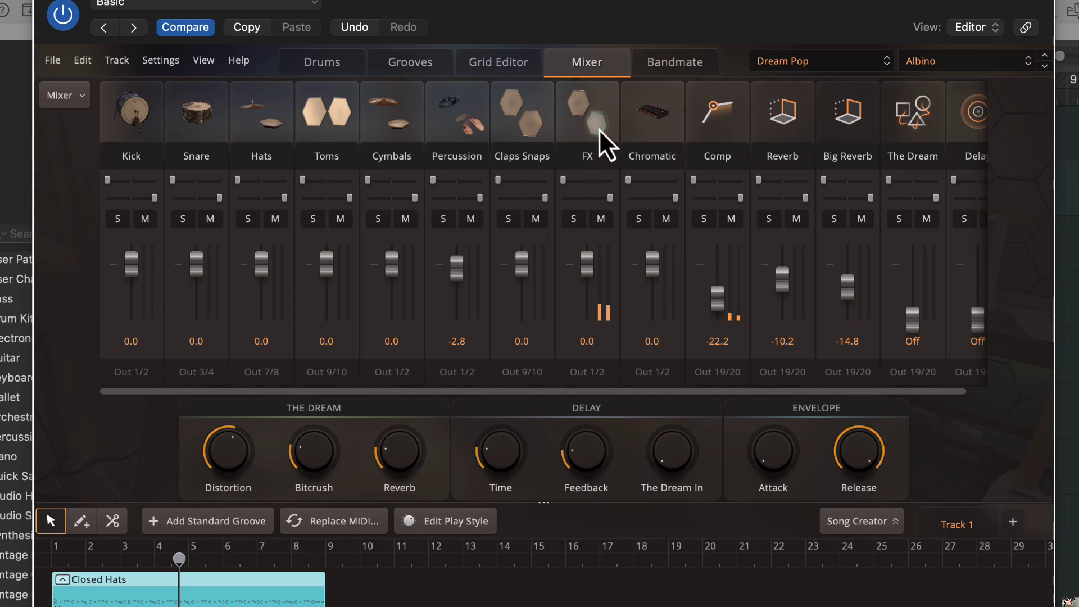
Audition the Chromatic channel and leave the FX channel's output on Out 1/2
click(663, 134)
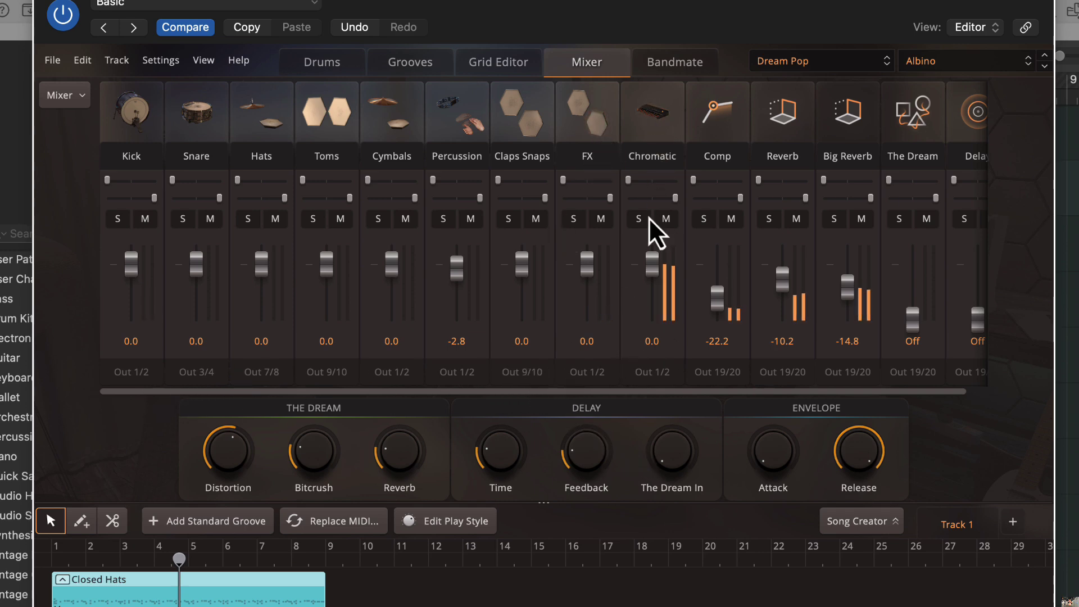
click(610, 382)
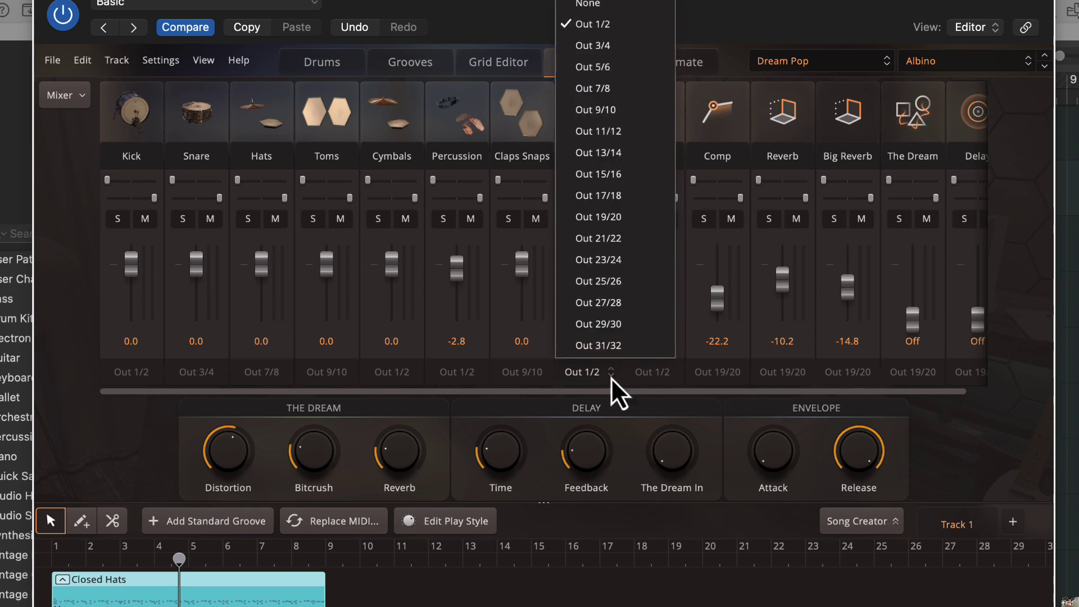
click(570, 379)
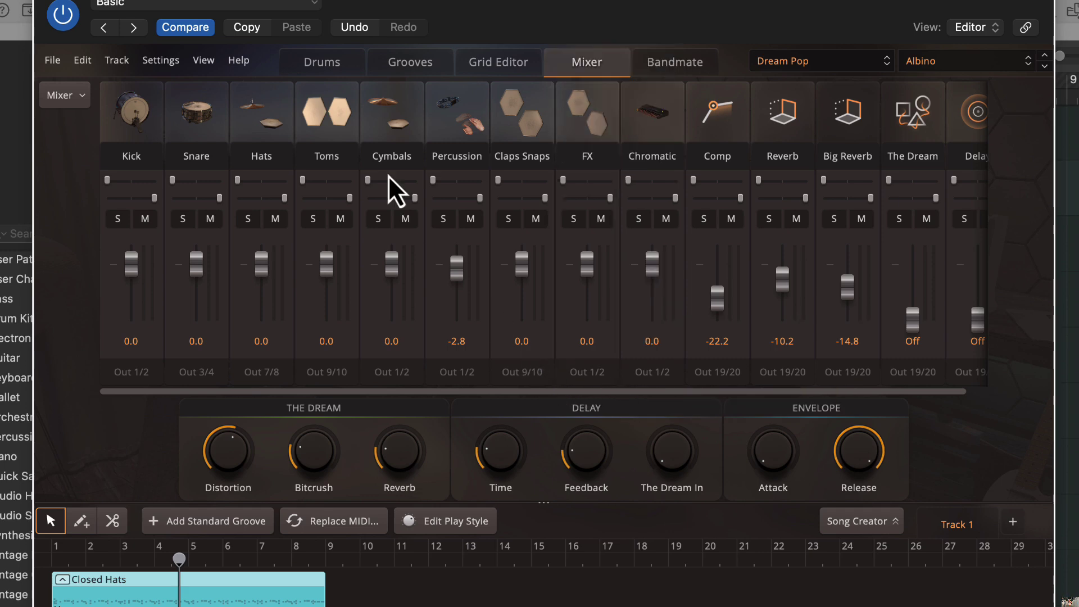
click(822, 60)
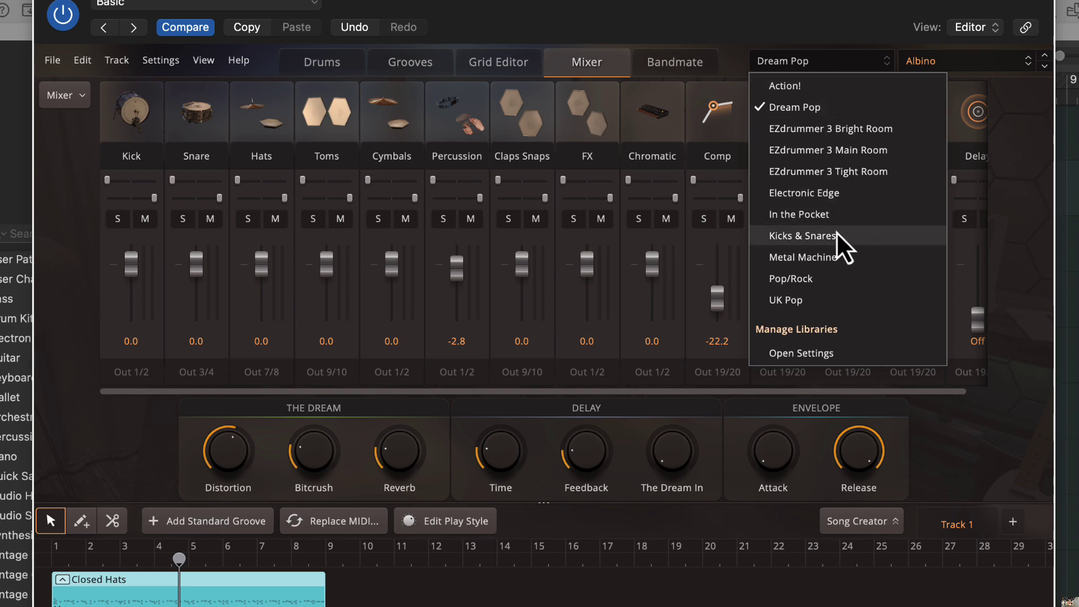
Return to the In the Pocket library and load the Toontrack Distorted Harmonics mixer preset
click(826, 215)
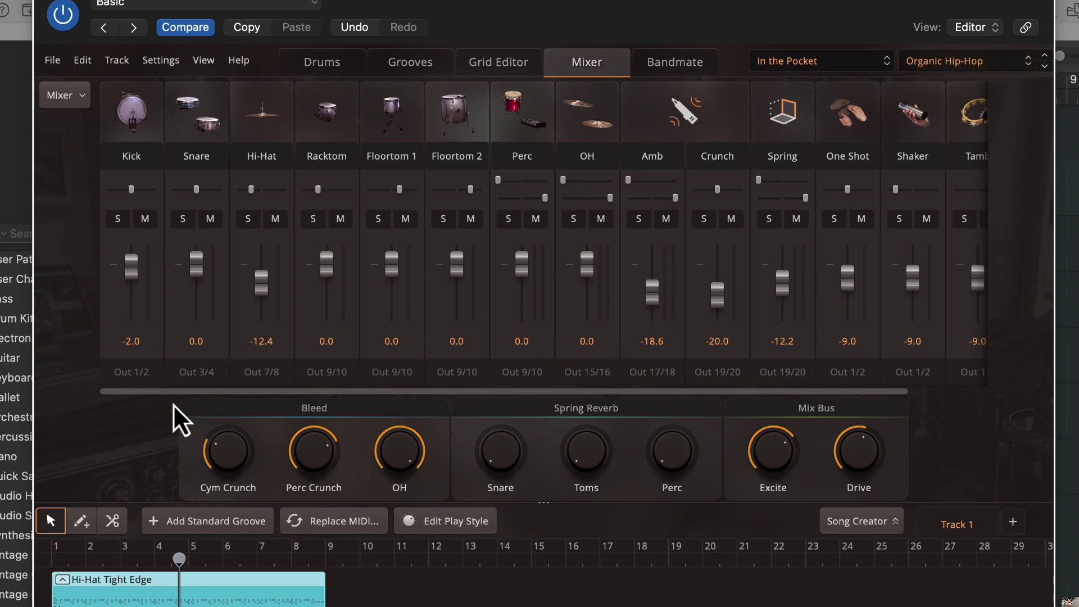
click(978, 63)
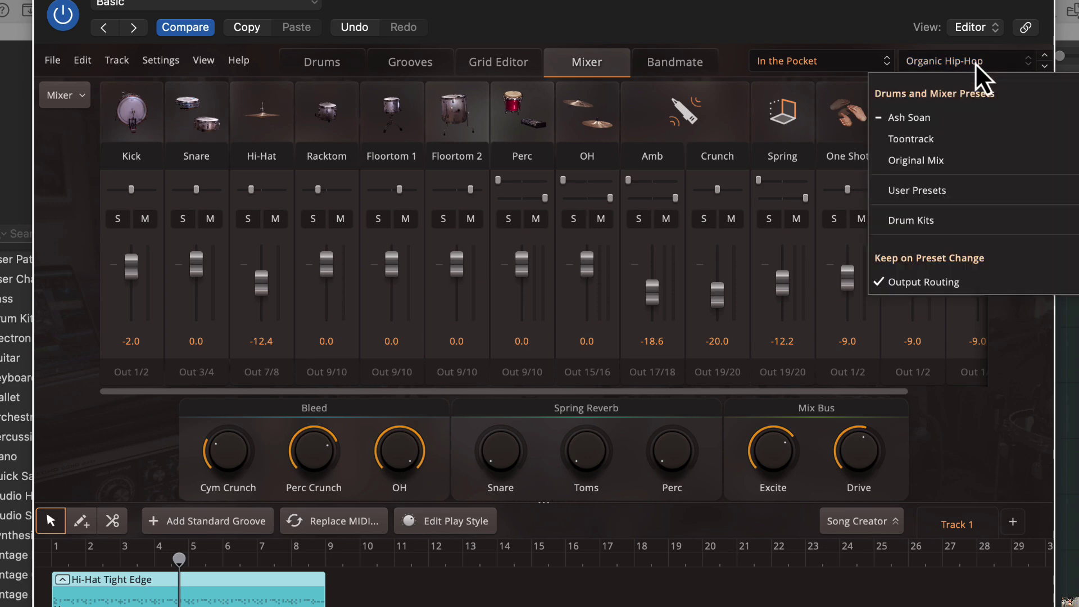
mouse_move(950, 139)
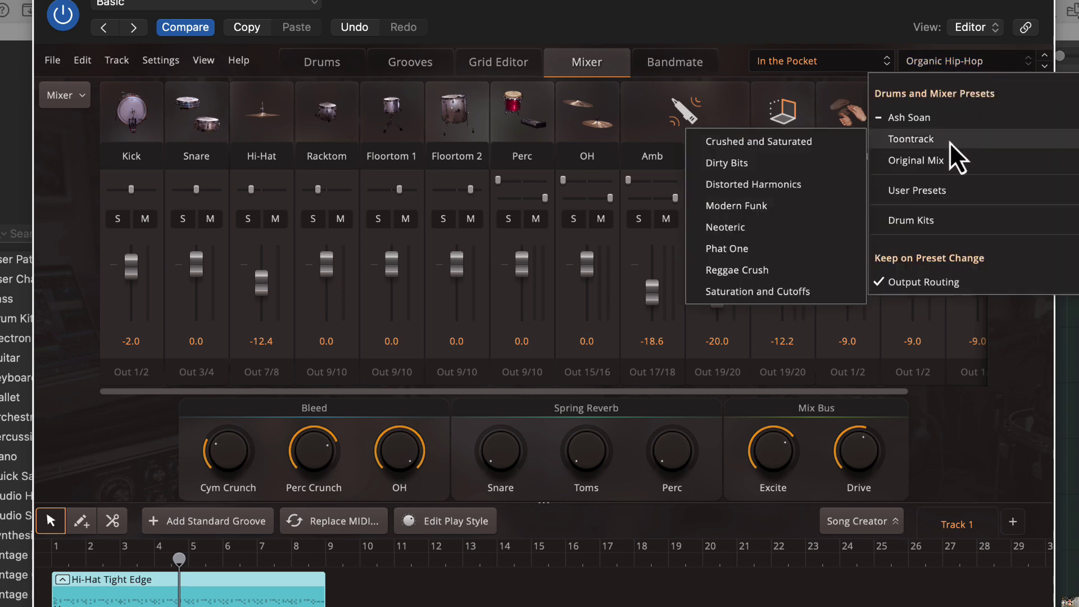
click(807, 188)
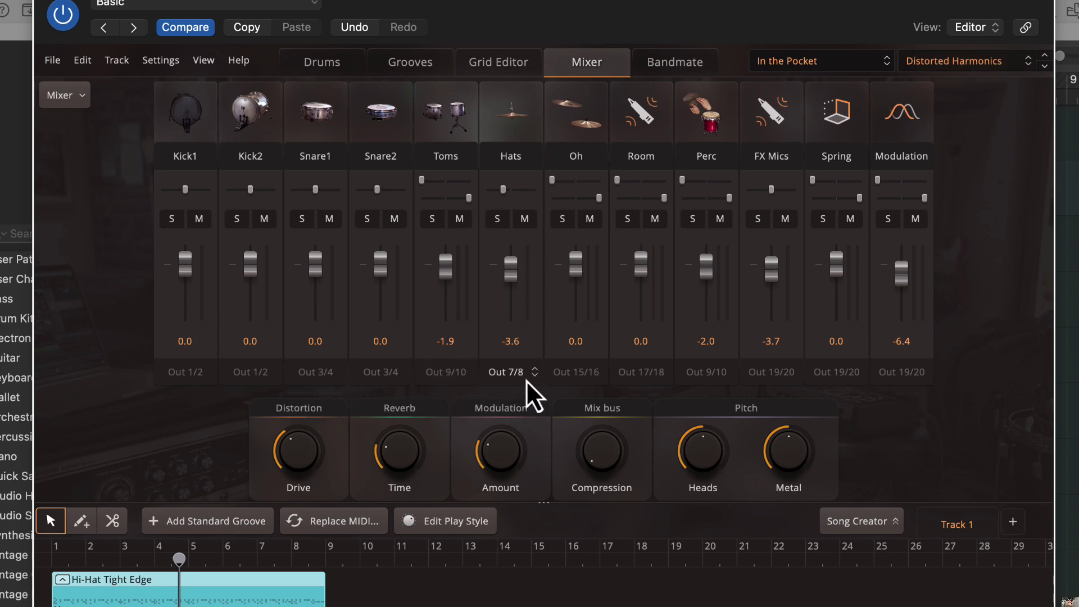
Play the Distorted Harmonics kit, close EZdrummer to watch the Aux meters, then stop
key(space)
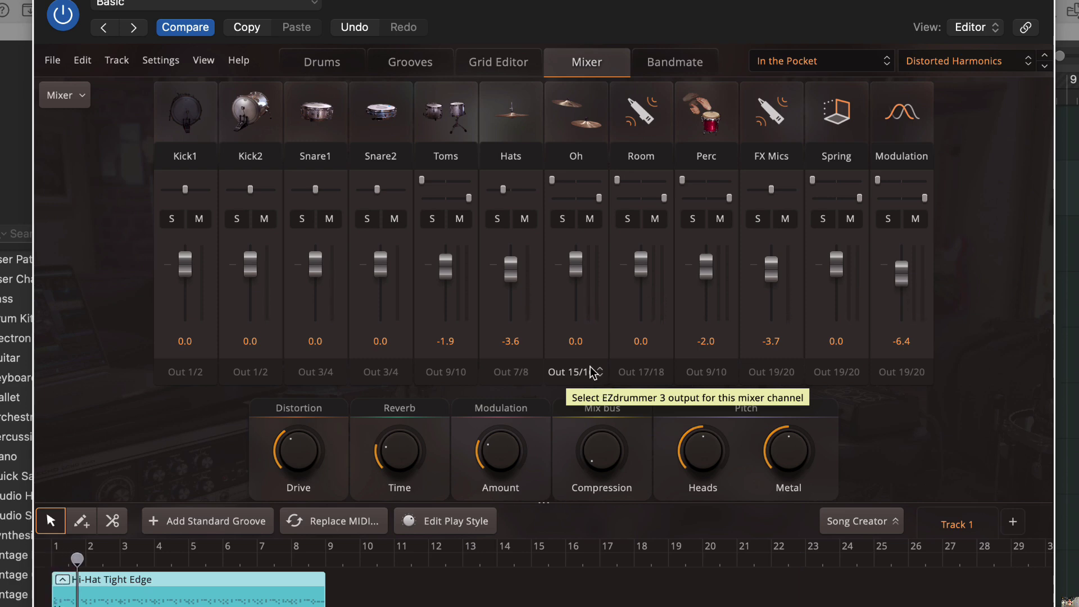
key(super+w)
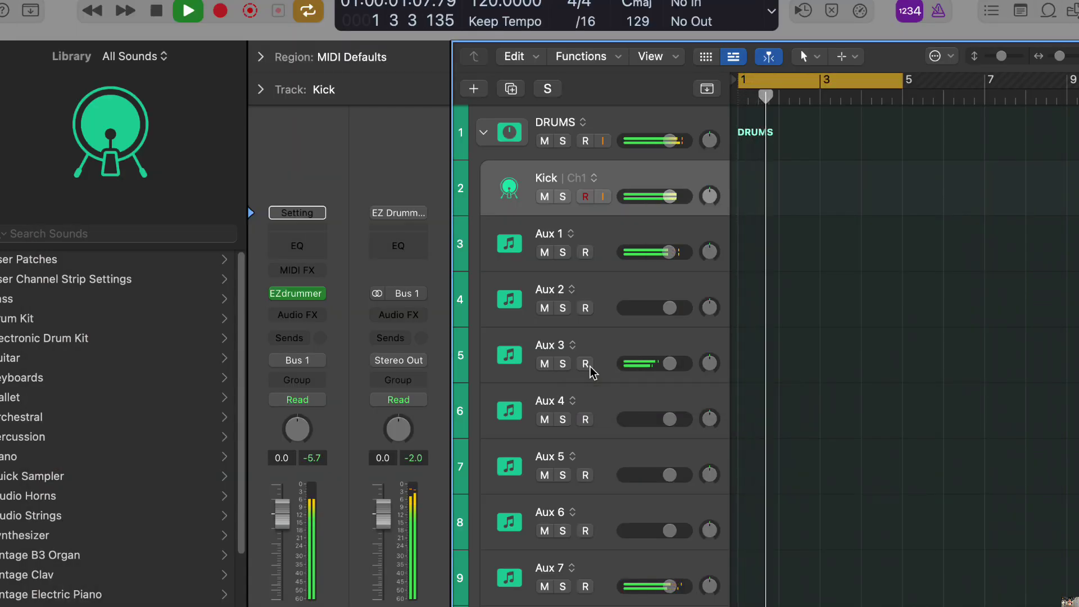
key(space)
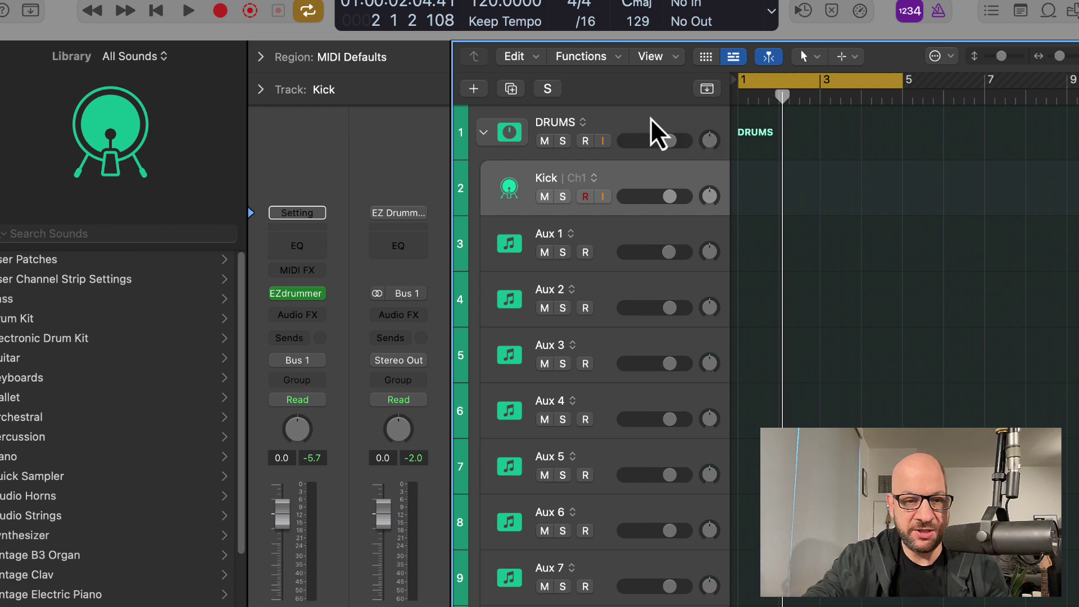
Reopen EZdrummer 3 from the Kick channel strip's plugin slot to view the Distorted Harmonics mixer
click(299, 293)
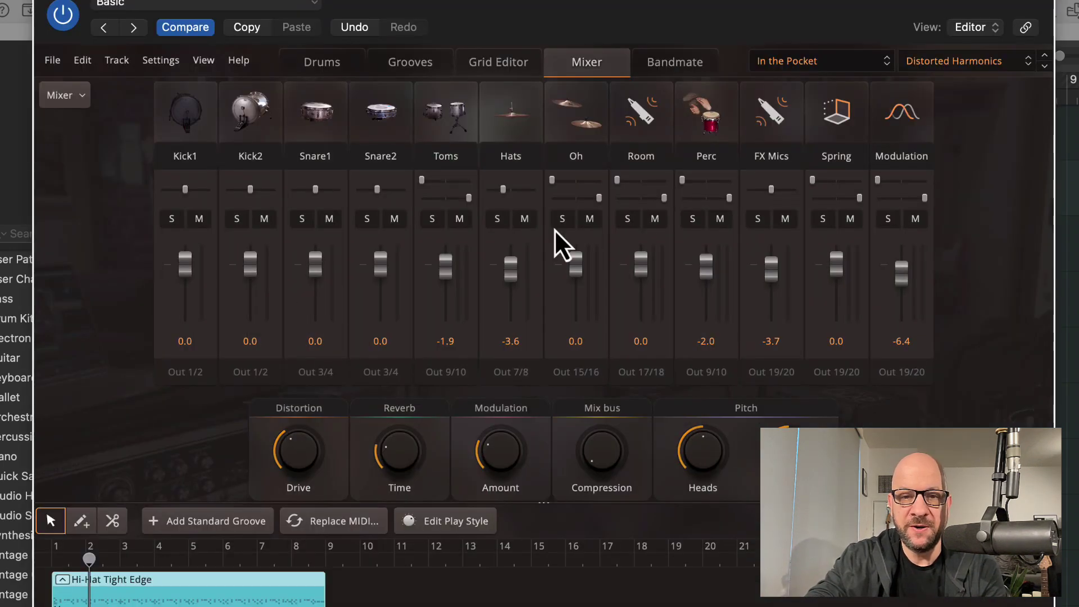